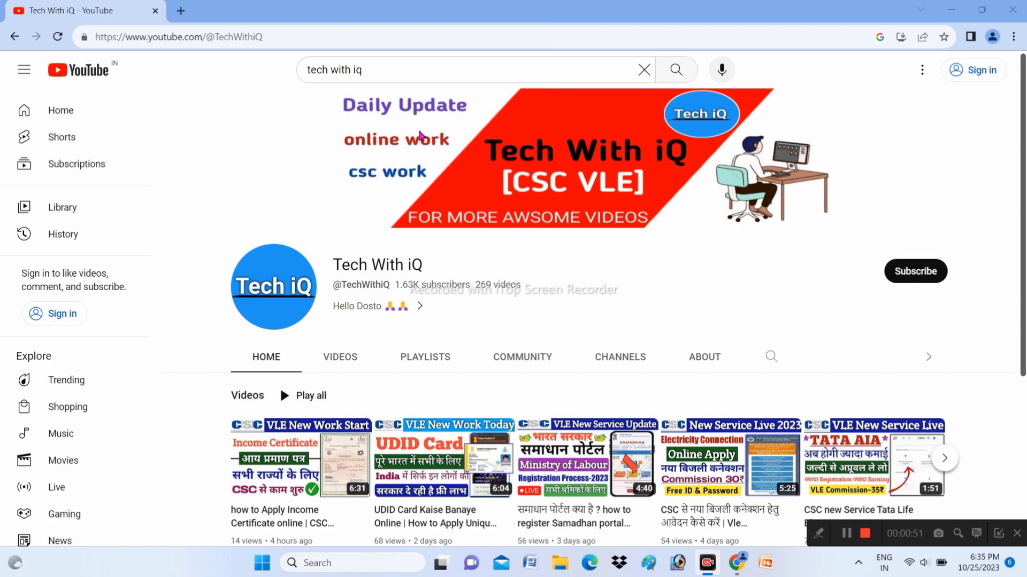
# Search the web for uksssc in a new browser tab and open the Uksssc website sssc.uk.gov.in from the results
pyautogui.click(181, 11)
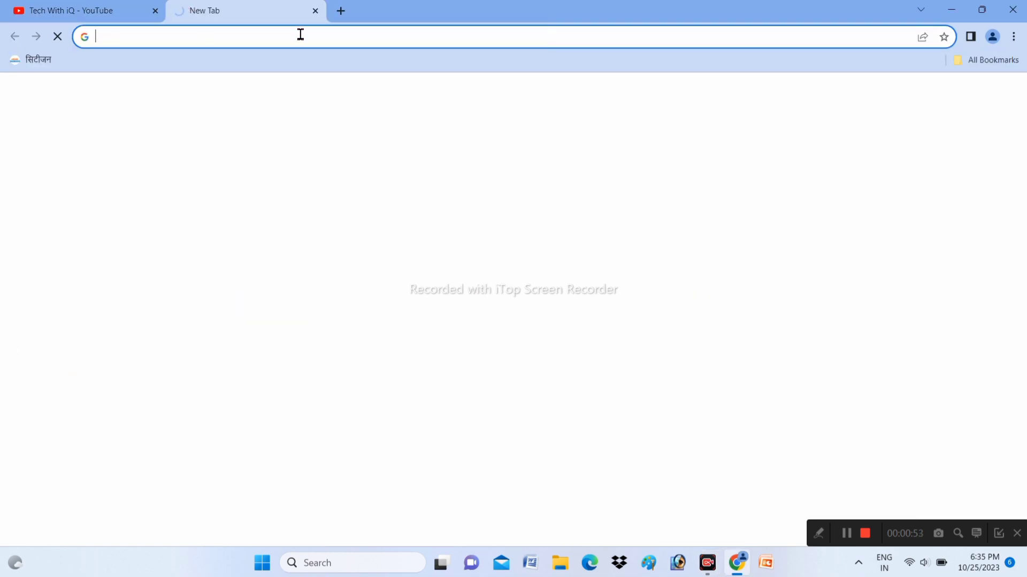
pyautogui.click(300, 34)
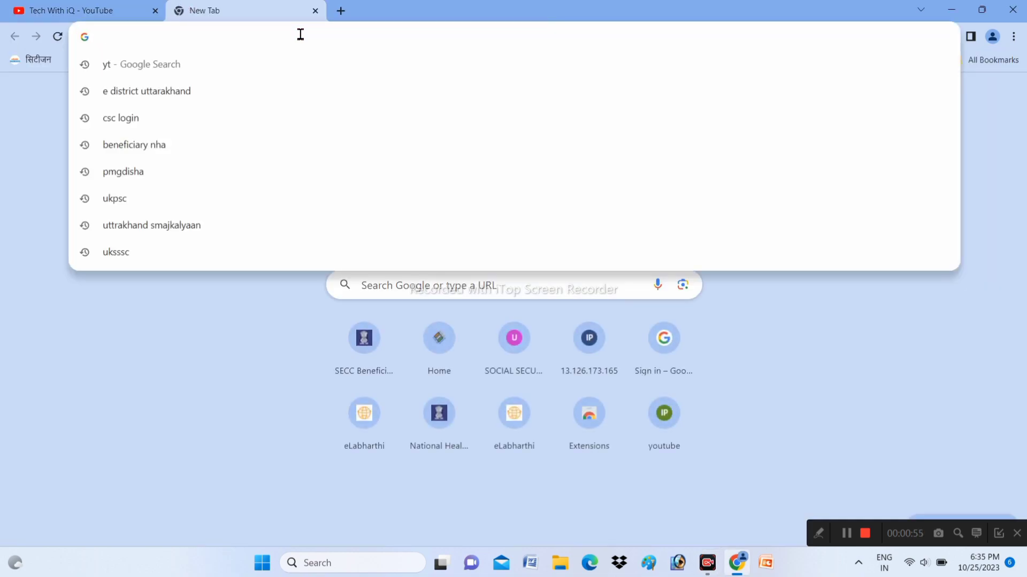
pyautogui.click(197, 250)
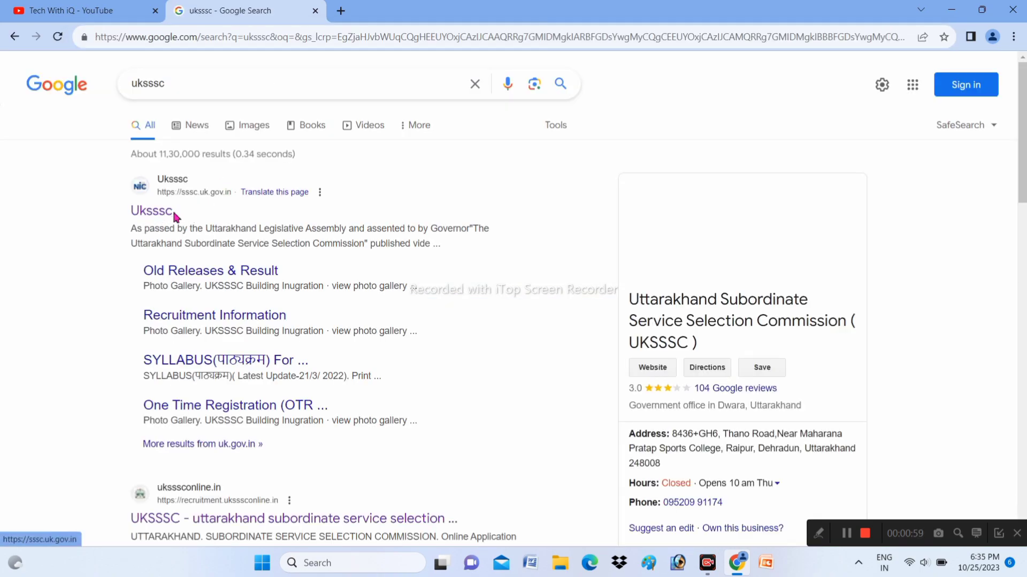
pyautogui.click(149, 213)
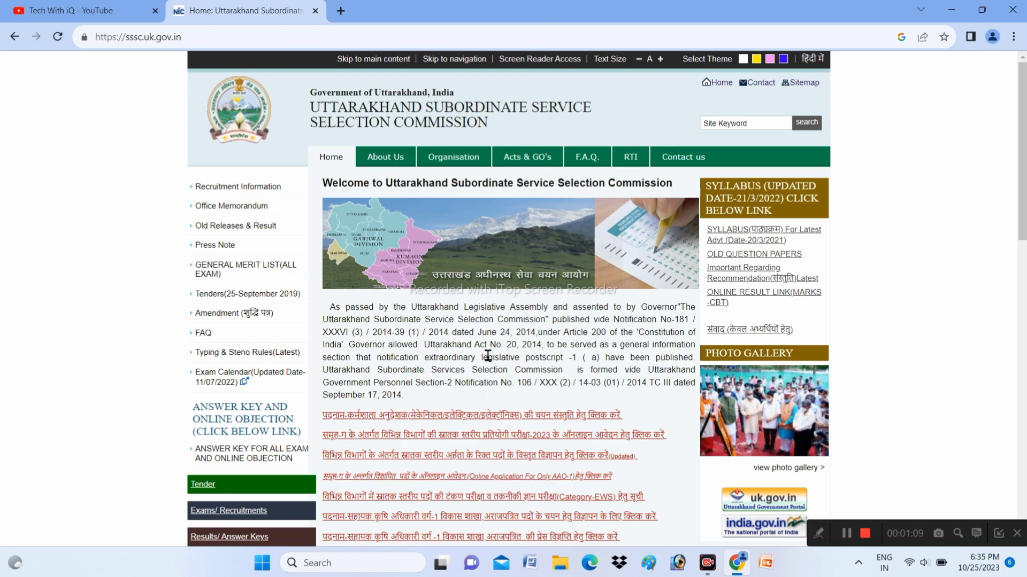
# Open the online application site for the Group C graduate-level exam 2023 and go to its Registration / Login page
pyautogui.scroll(-2, 488, 356)
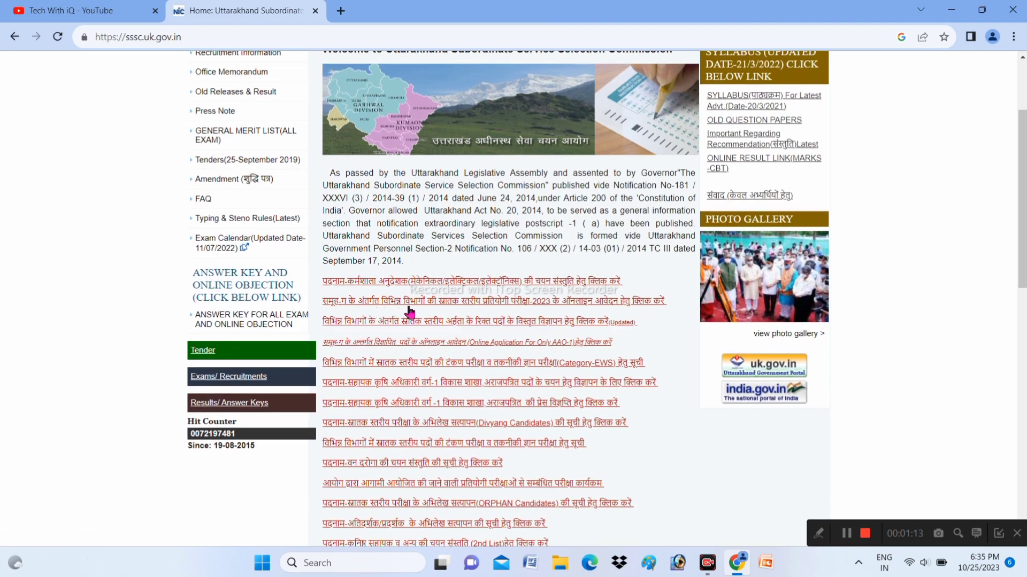
pyautogui.click(500, 308)
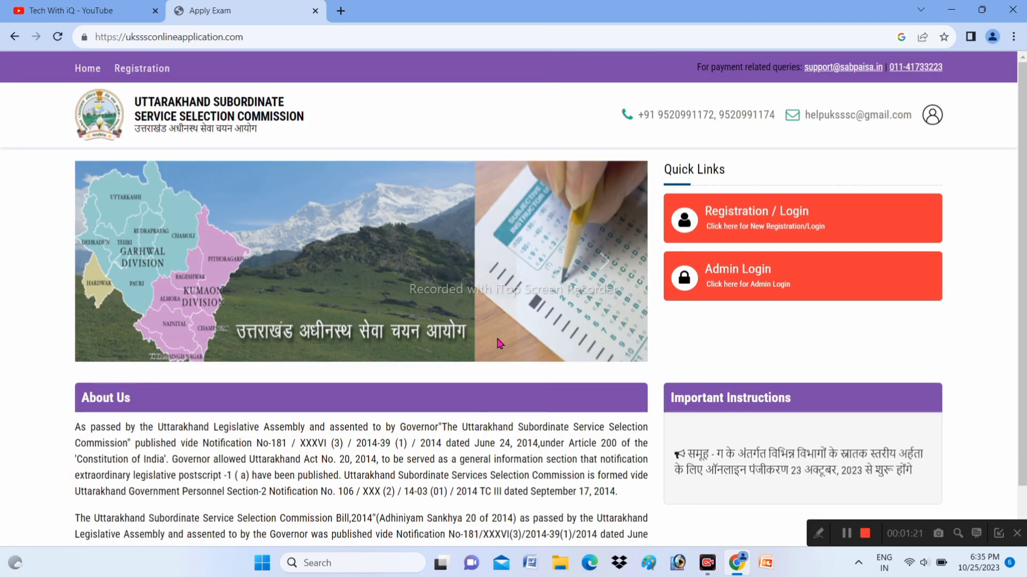
pyautogui.click(803, 217)
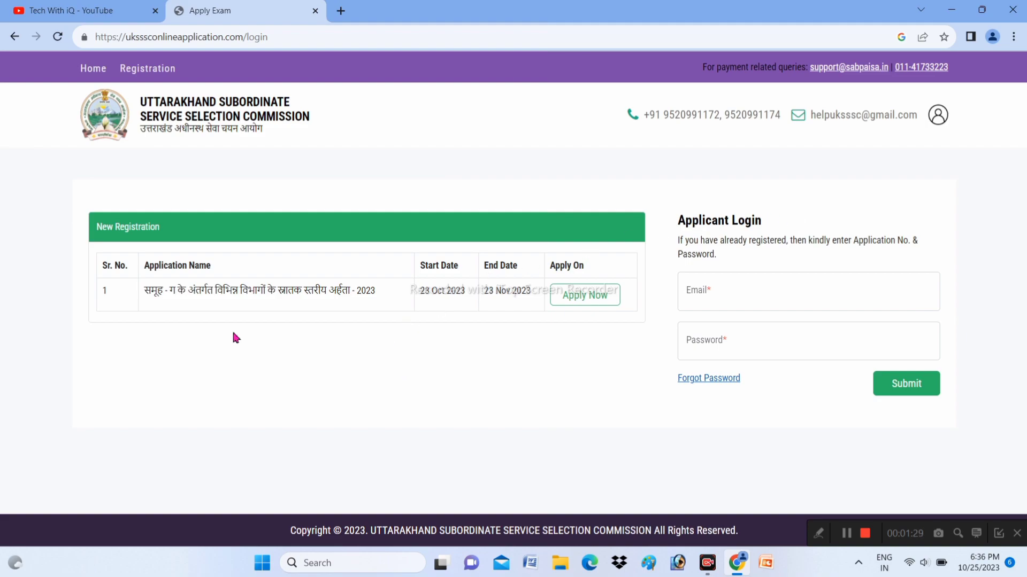
# Start a new application for the समूह - ग graduate-level qualification 2023 listed under New Registration
pyautogui.moveTo(94, 226); pyautogui.dragTo(193, 225)
pyautogui.click(201, 225)
pyautogui.moveTo(149, 293); pyautogui.dragTo(382, 306)
pyautogui.click(383, 303)
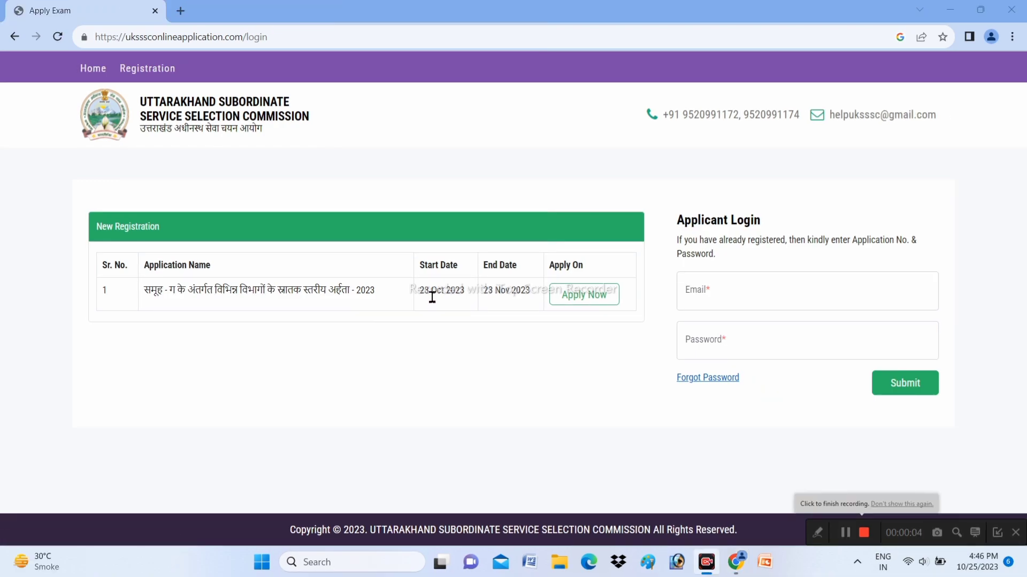
pyautogui.click(584, 297)
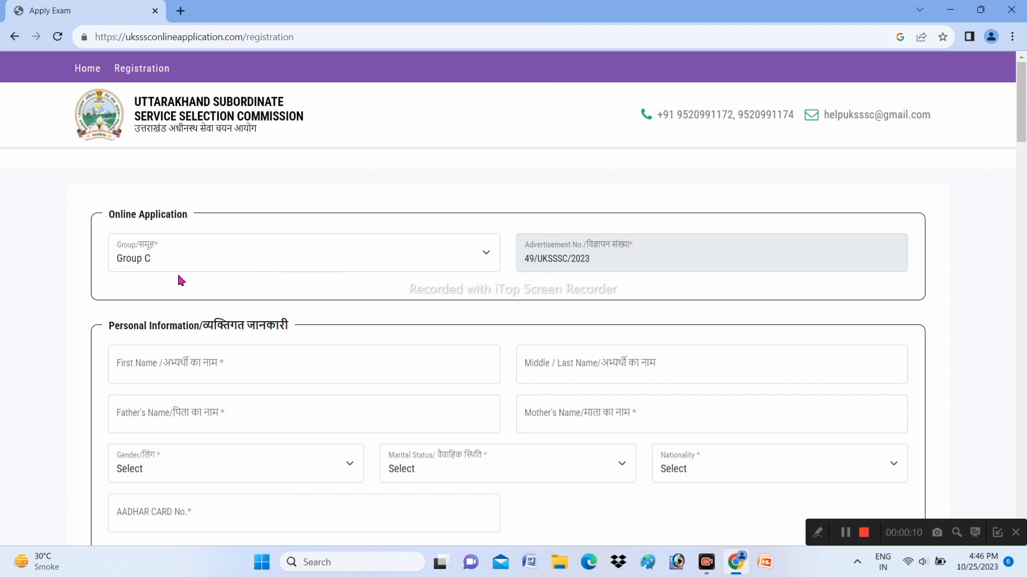
# Go through the applicant's, father's and mother's name fields in the Personal Information section
pyautogui.scroll(-2, 160, 351)
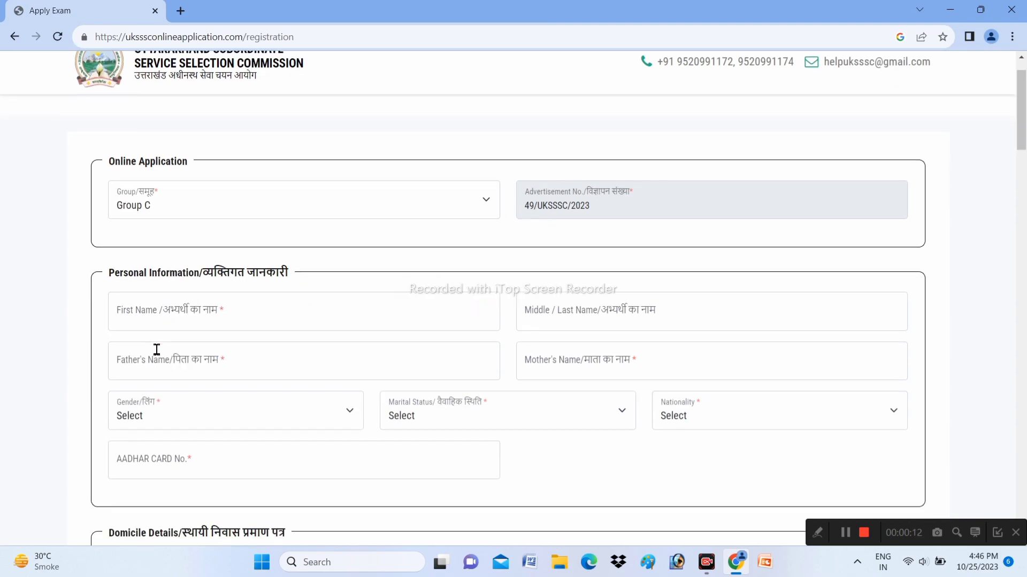
pyautogui.moveTo(109, 236); pyautogui.dragTo(296, 243)
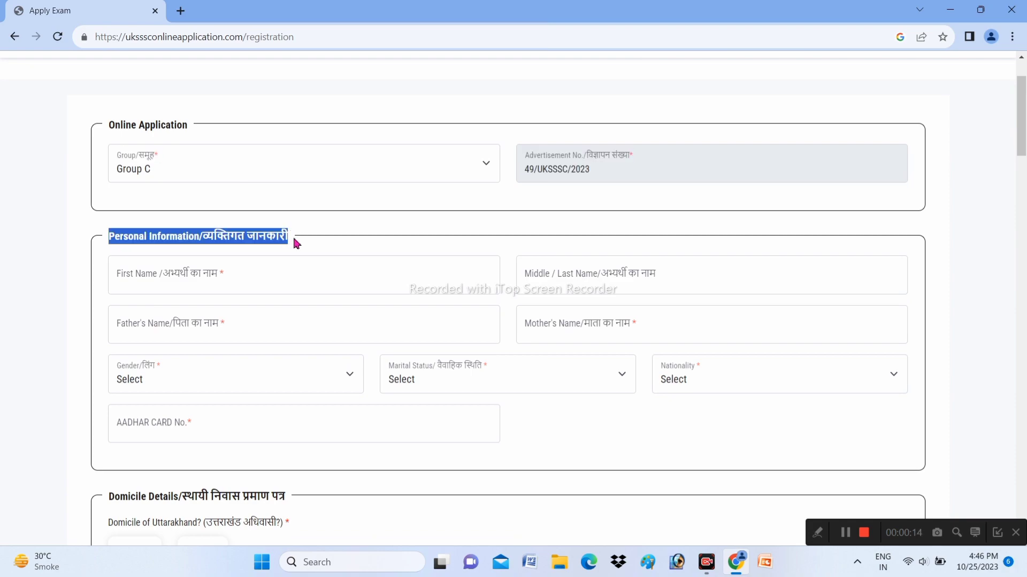
pyautogui.click(152, 290)
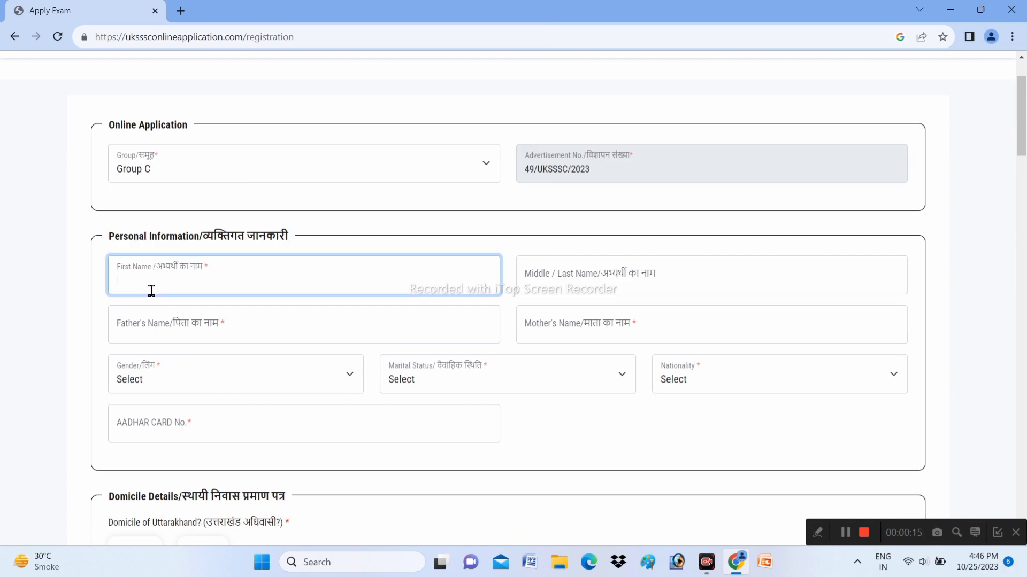
pyautogui.click(603, 277)
pyautogui.click(223, 353)
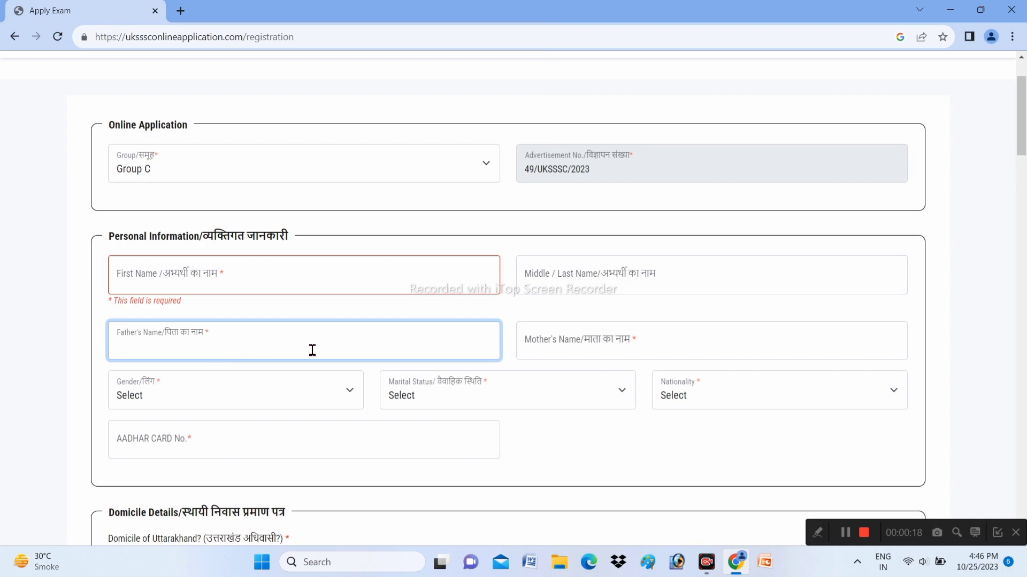
pyautogui.click(638, 348)
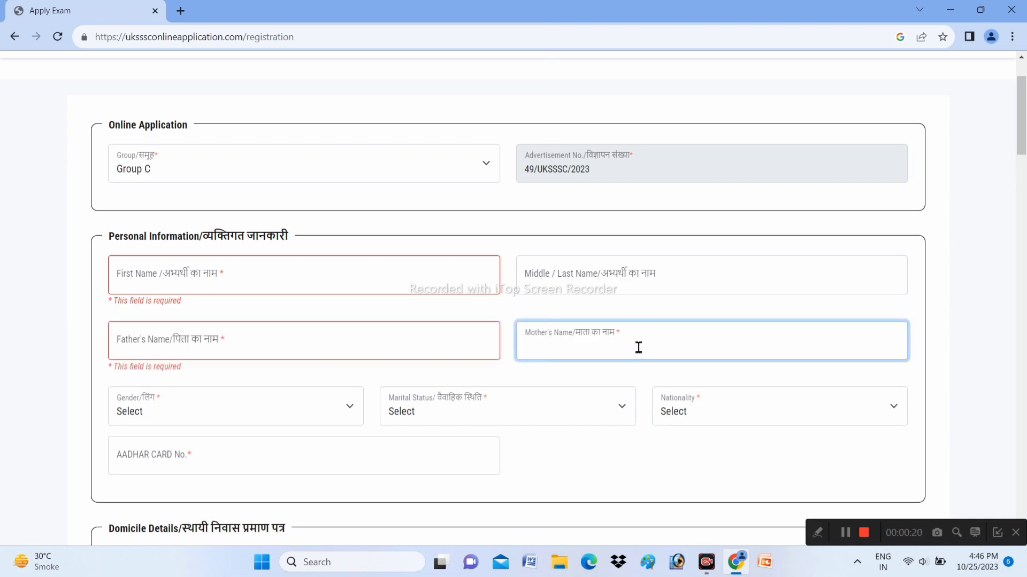
# In Personal Information, set the gender to Female, marital status to Unmarried and nationality to Indian
pyautogui.scroll(-2, 577, 367)
pyautogui.click(294, 324)
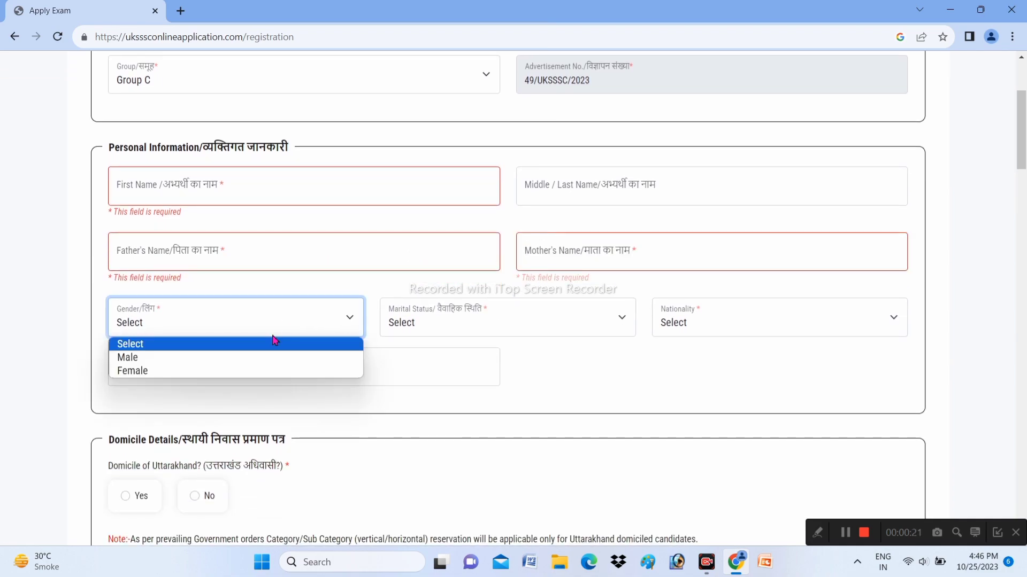
pyautogui.click(249, 371)
pyautogui.click(492, 327)
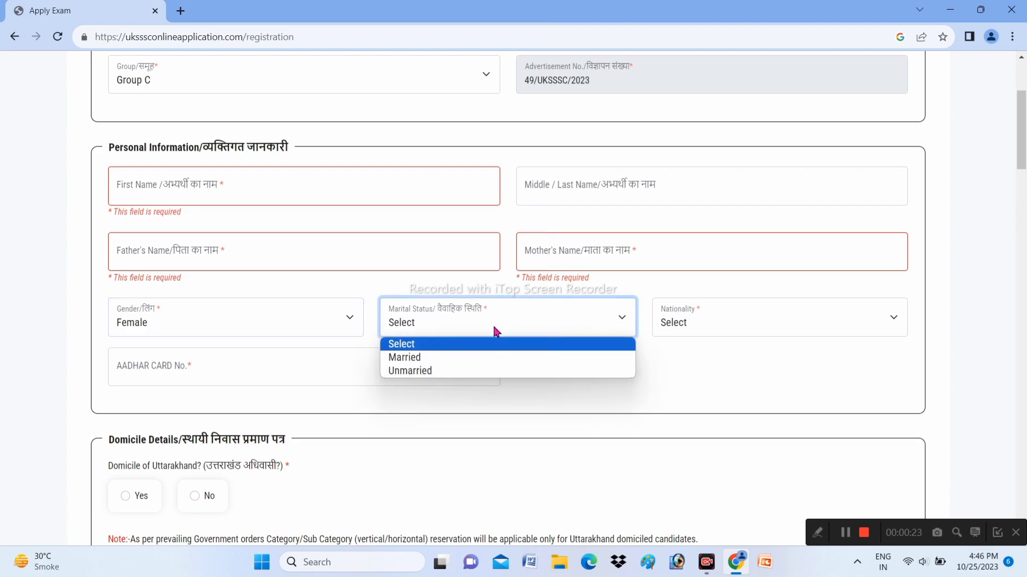
pyautogui.click(466, 371)
pyautogui.click(712, 321)
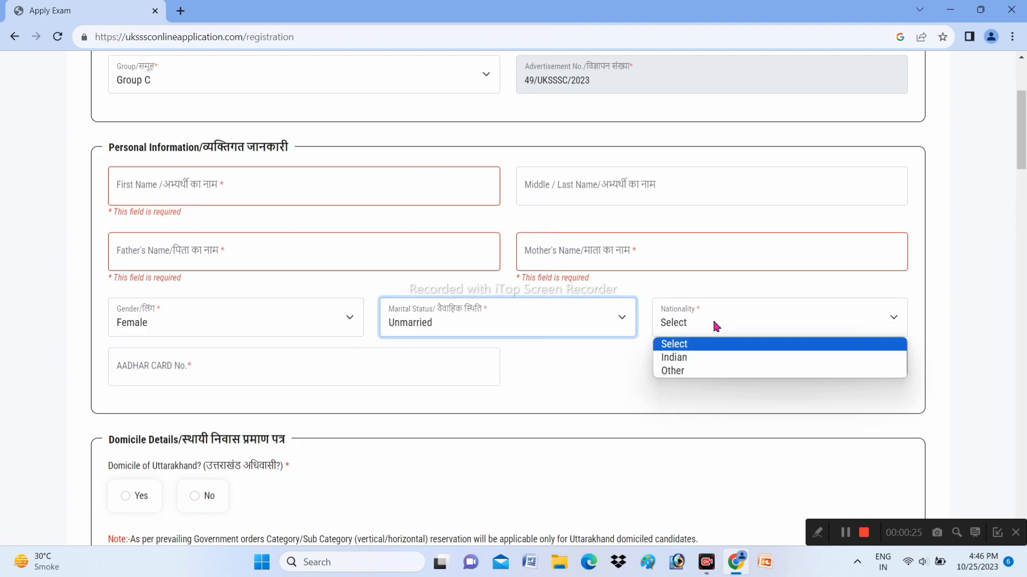
pyautogui.click(705, 357)
pyautogui.click(254, 372)
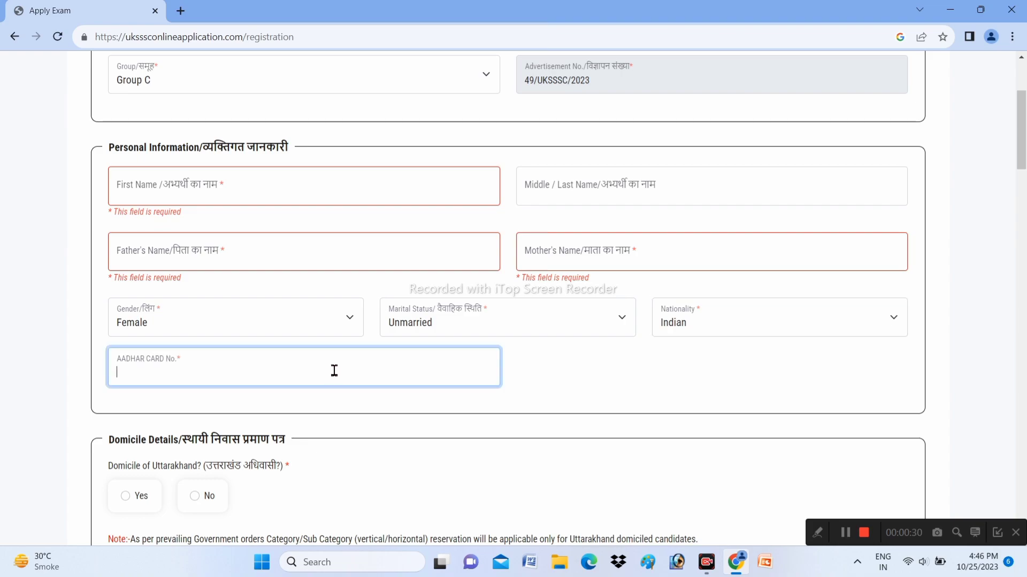
# Answer Yes to Domicile of Uttarakhand in the Domicile Details section
pyautogui.scroll(-2, 321, 375)
pyautogui.moveTo(106, 352); pyautogui.dragTo(284, 348)
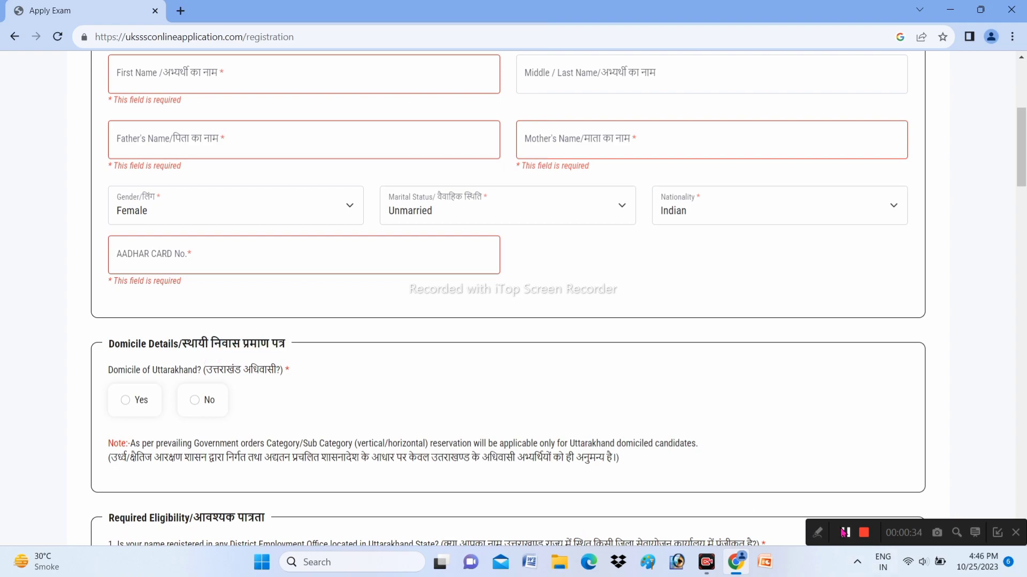
pyautogui.scroll(2, 484, 330)
pyautogui.scroll(-4, 484, 331)
pyautogui.moveTo(106, 233); pyautogui.dragTo(304, 236)
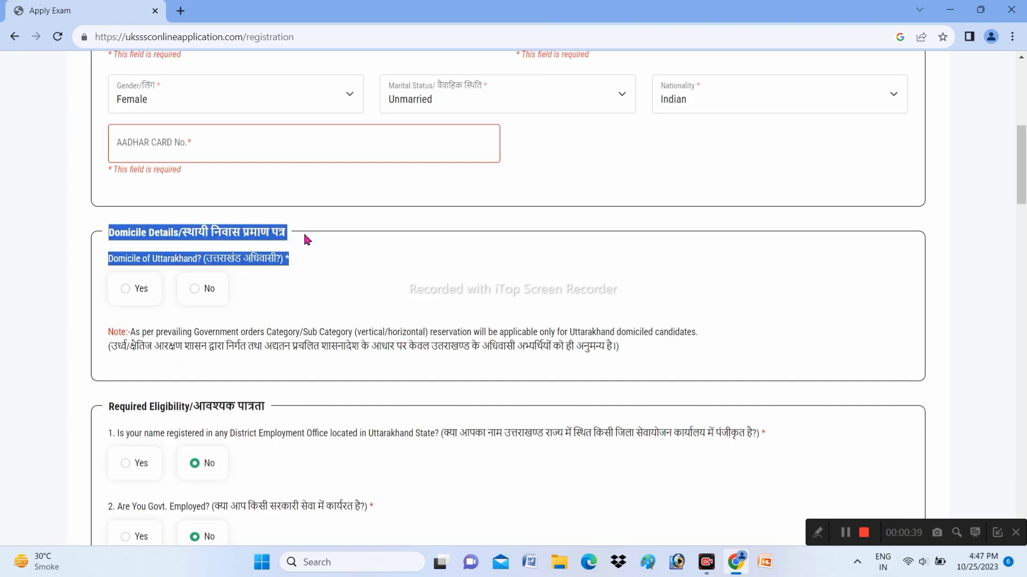
pyautogui.click(308, 239)
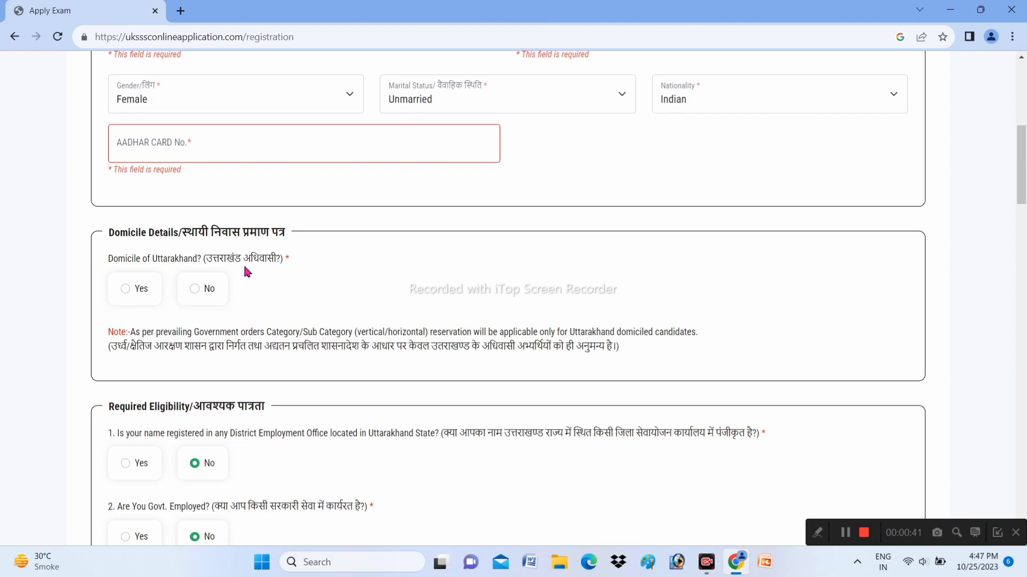
pyautogui.click(124, 289)
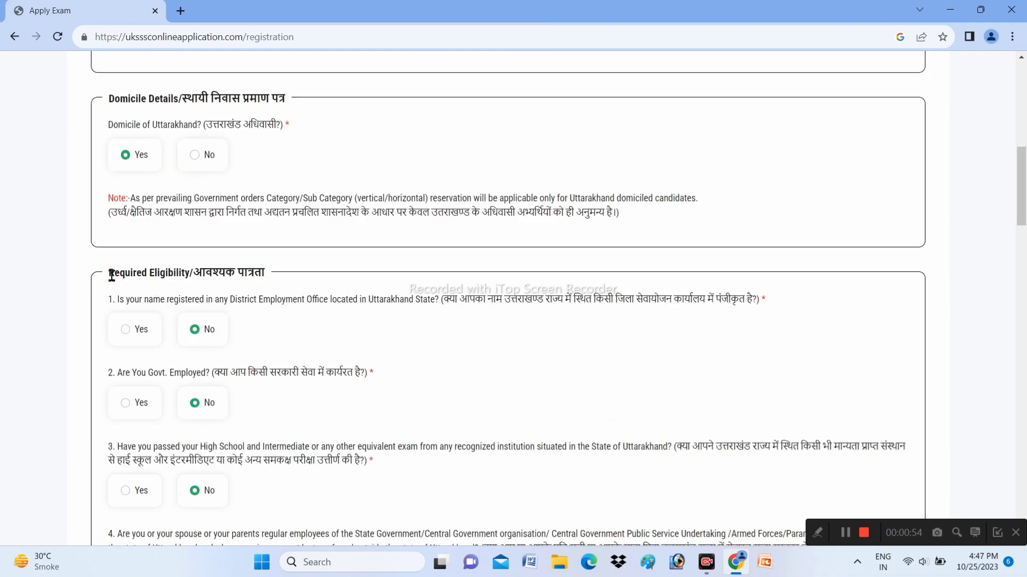
# Answer Yes to being registered in a District Employment Office in Uttarakhand under Required Eligibility
pyautogui.moveTo(112, 276); pyautogui.dragTo(304, 277)
pyautogui.click(315, 279)
pyautogui.moveTo(117, 300); pyautogui.dragTo(781, 326)
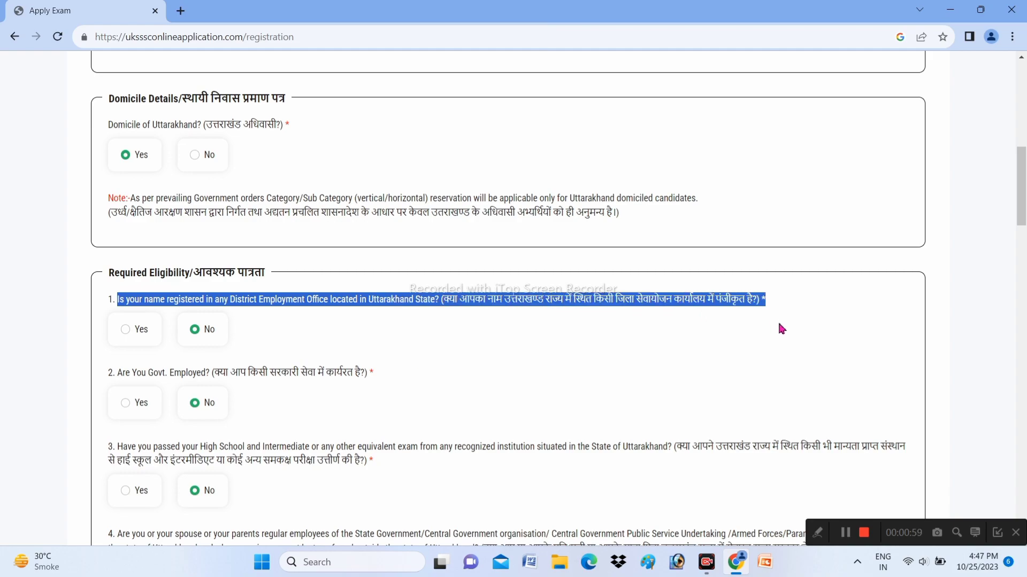
pyautogui.click(781, 328)
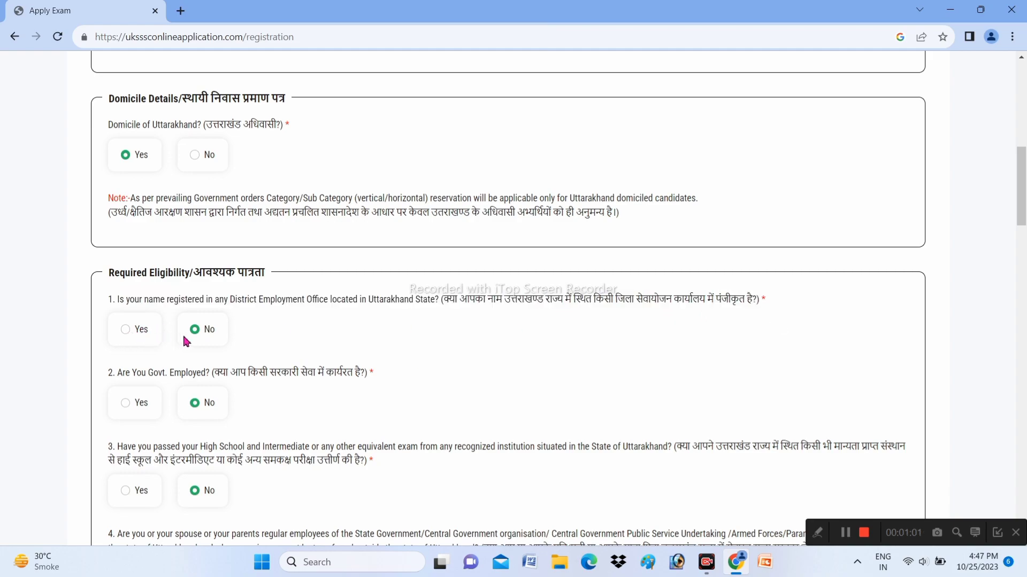
pyautogui.click(126, 330)
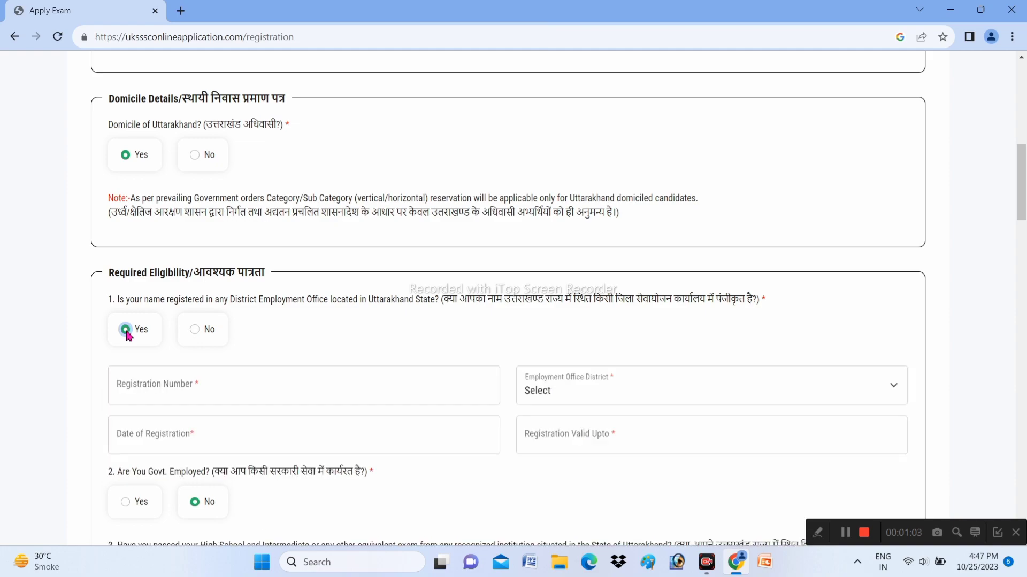
# Examine the employment registration fields: registration number, office district, date of registration and validity date
pyautogui.scroll(-2, 151, 345)
pyautogui.click(149, 304)
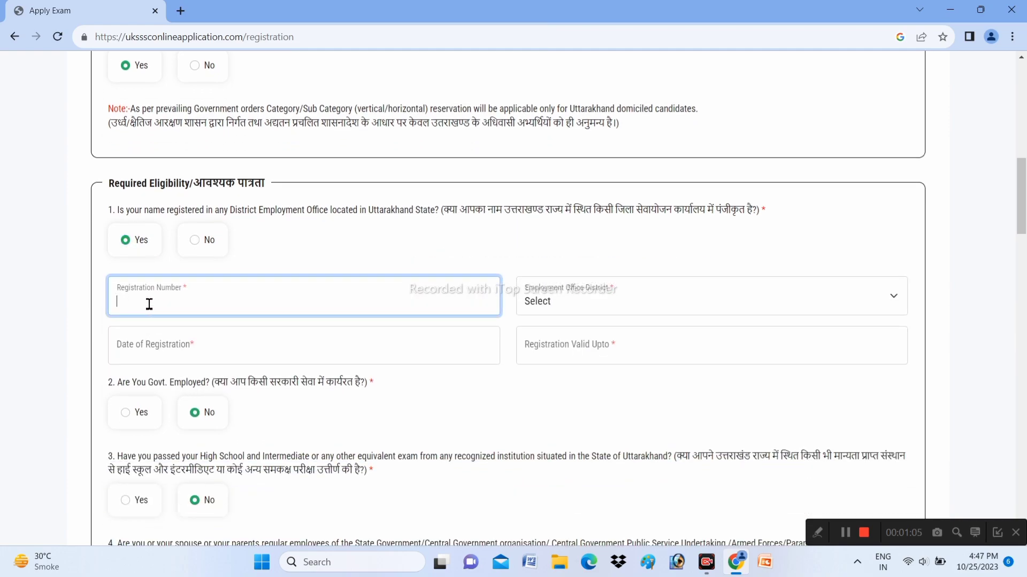
pyautogui.click(645, 304)
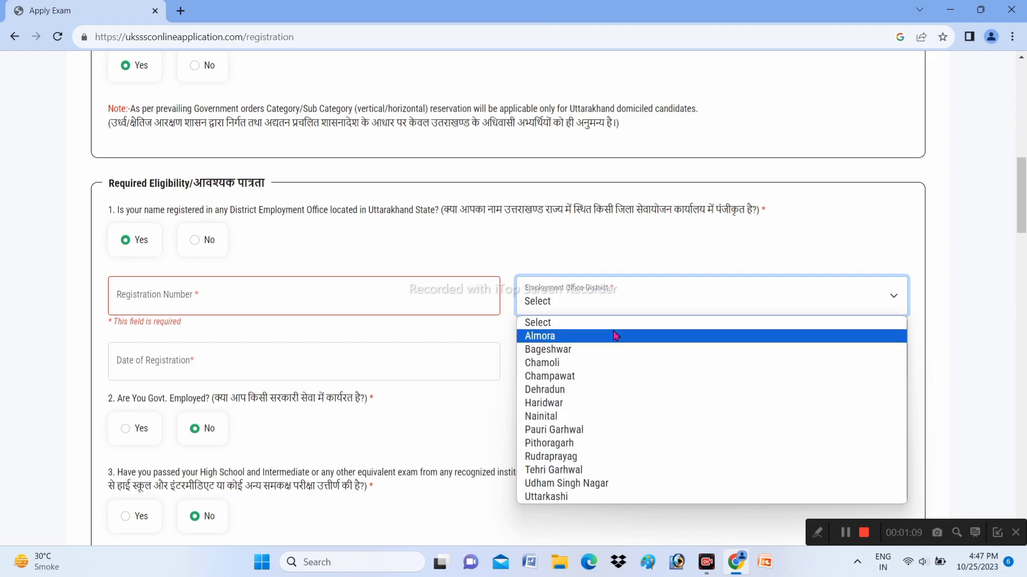
pyautogui.click(619, 304)
pyautogui.click(225, 361)
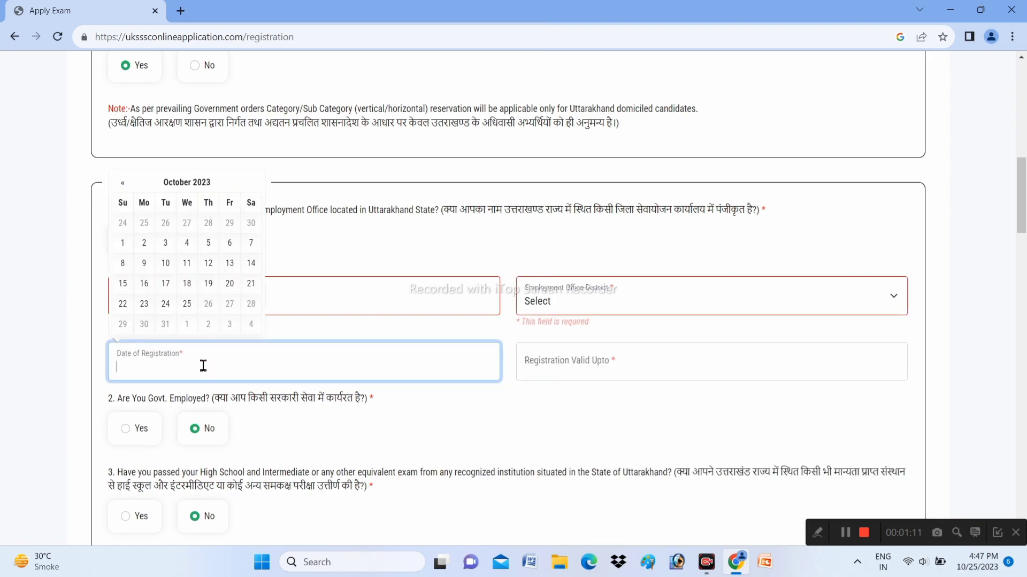
pyautogui.click(641, 369)
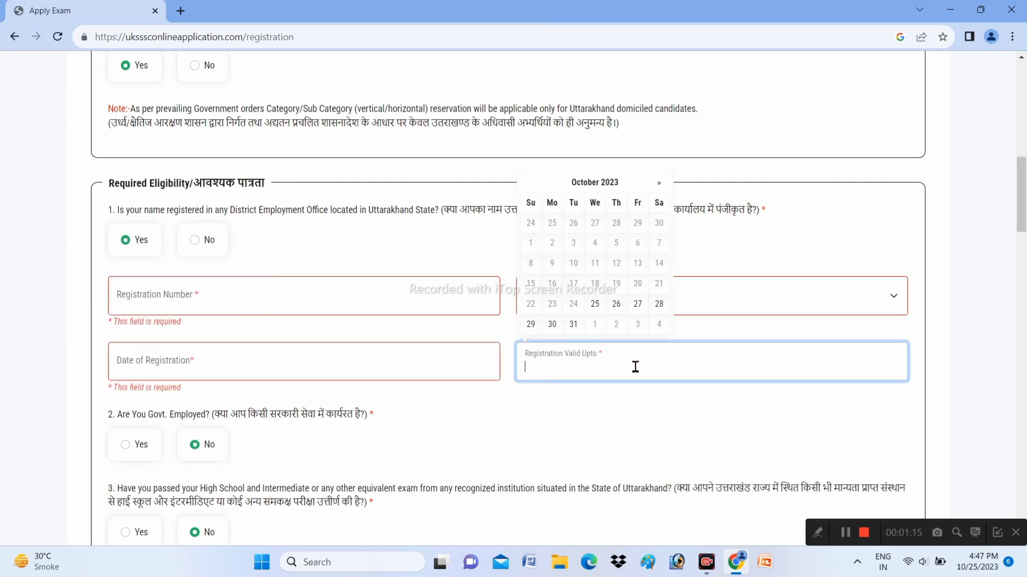
# Review the government employment question and answer Yes to having passed High School and Intermediate in Uttarakhand
pyautogui.scroll(-3, 635, 367)
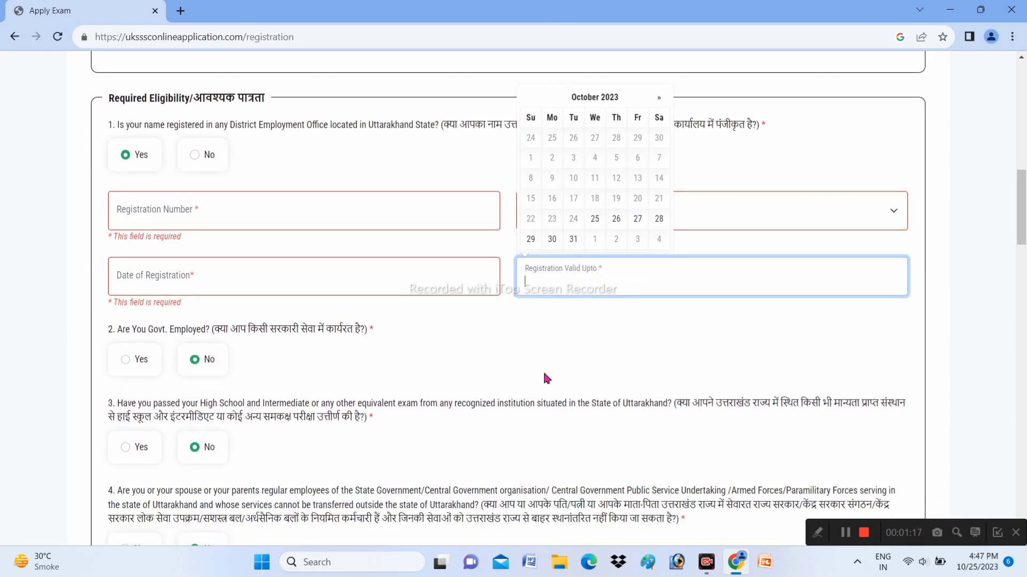
pyautogui.moveTo(213, 261); pyautogui.dragTo(362, 264)
pyautogui.click(399, 270)
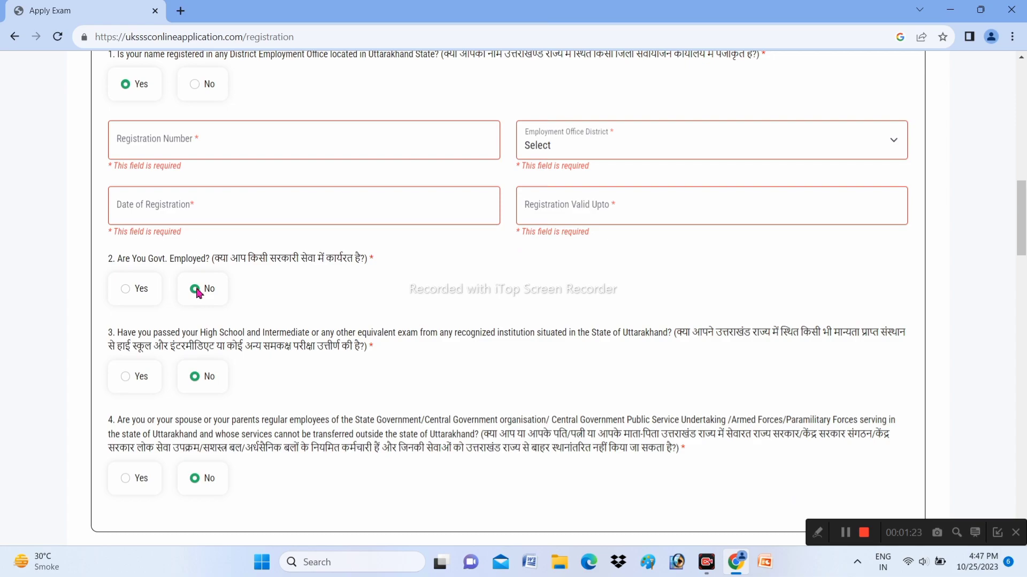
pyautogui.scroll(-1, 198, 292)
pyautogui.moveTo(115, 266); pyautogui.dragTo(699, 290)
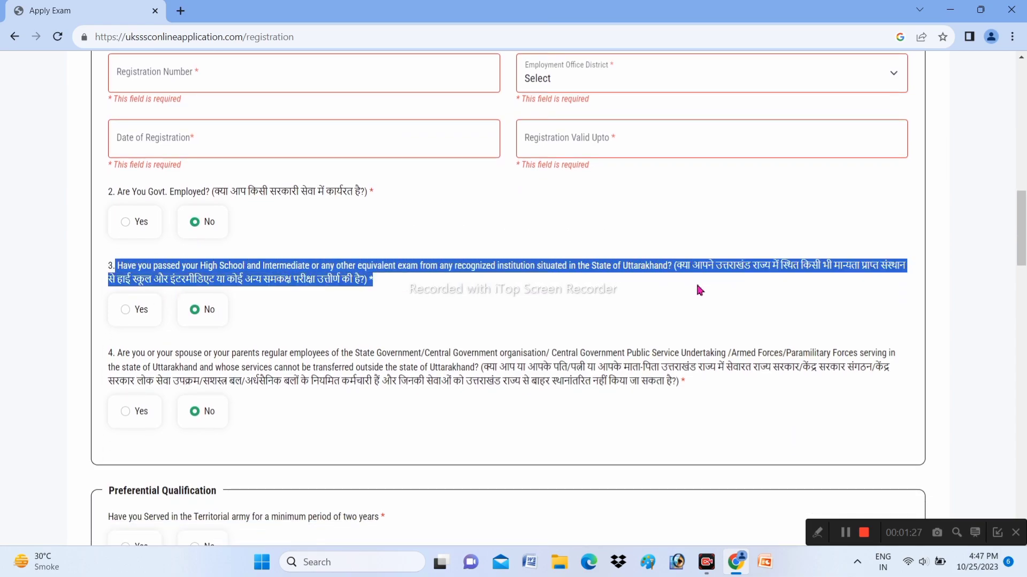
pyautogui.click(685, 298)
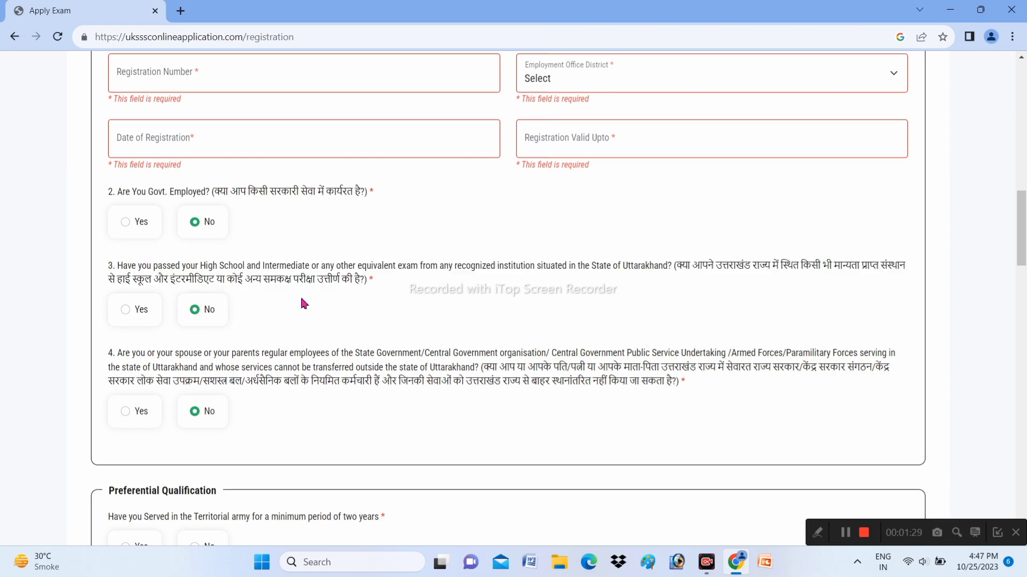
pyautogui.click(126, 311)
# Answer No to Territorial Army service and to both National Cadet Corps certificates, 'B' and 'C', under Preferential Qualification
pyautogui.scroll(-2, 132, 321)
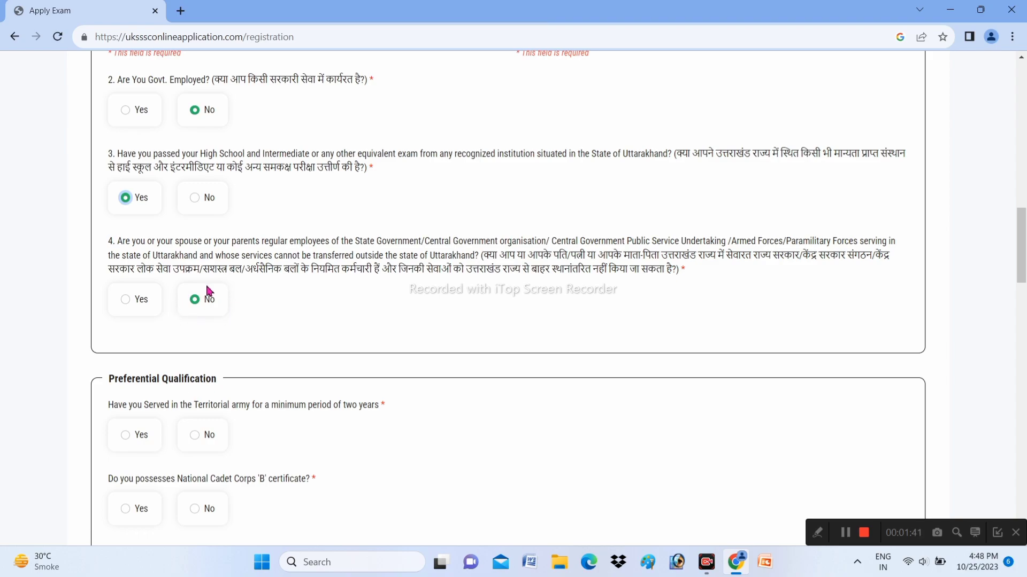
pyautogui.scroll(-3, 206, 294)
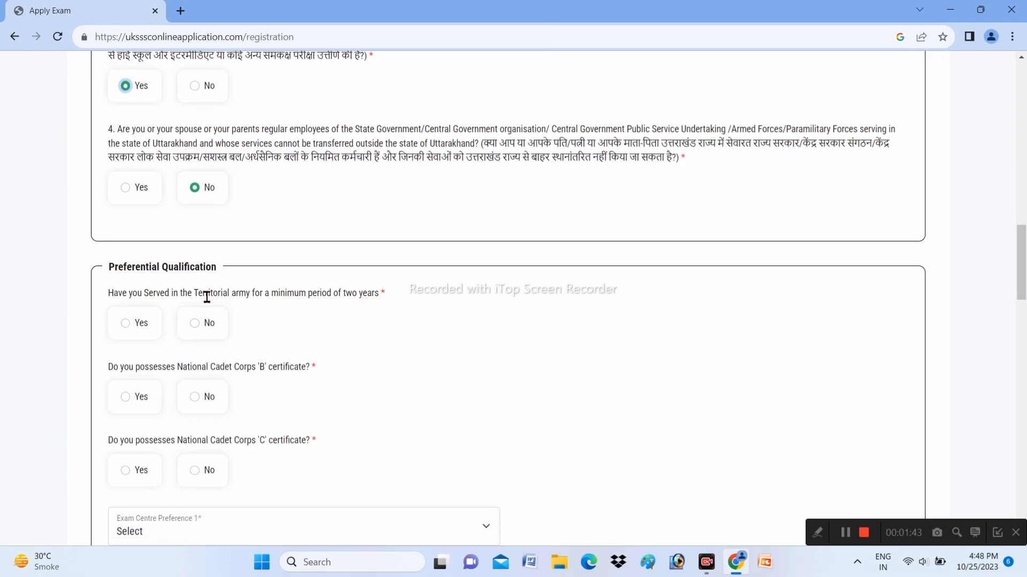
pyautogui.scroll(-1, 273, 264)
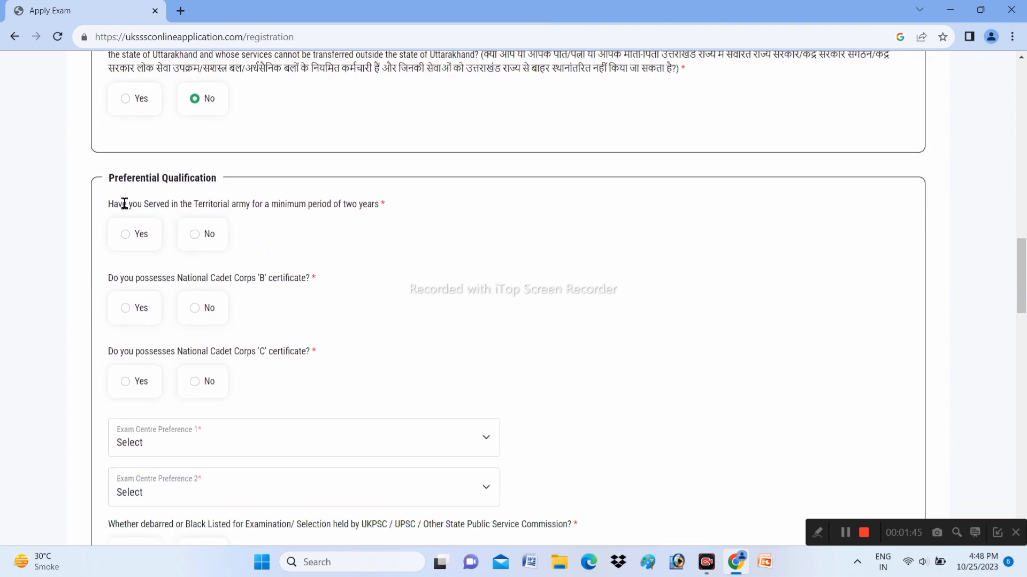
pyautogui.moveTo(111, 203); pyautogui.dragTo(401, 208)
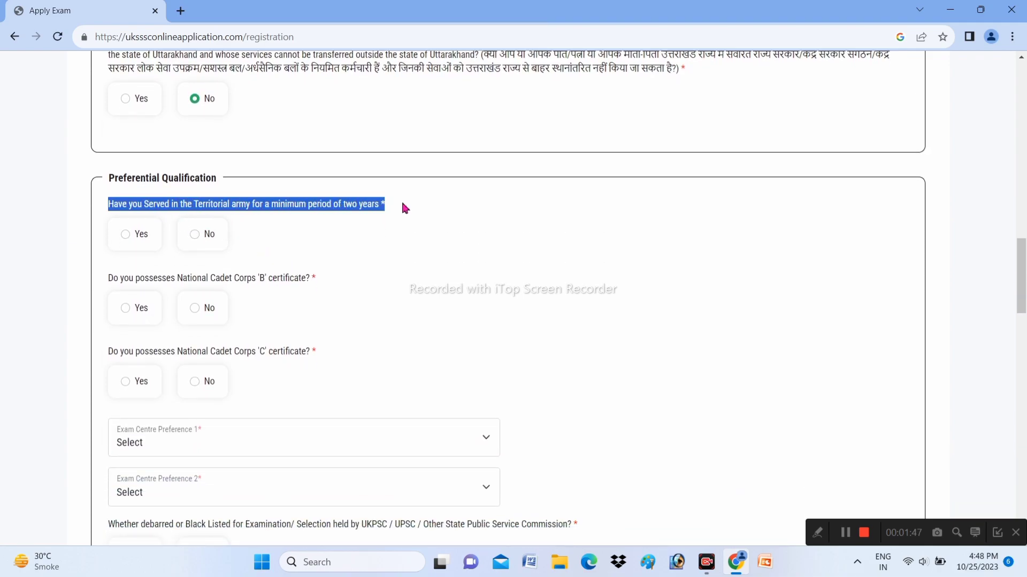
pyautogui.click(402, 204)
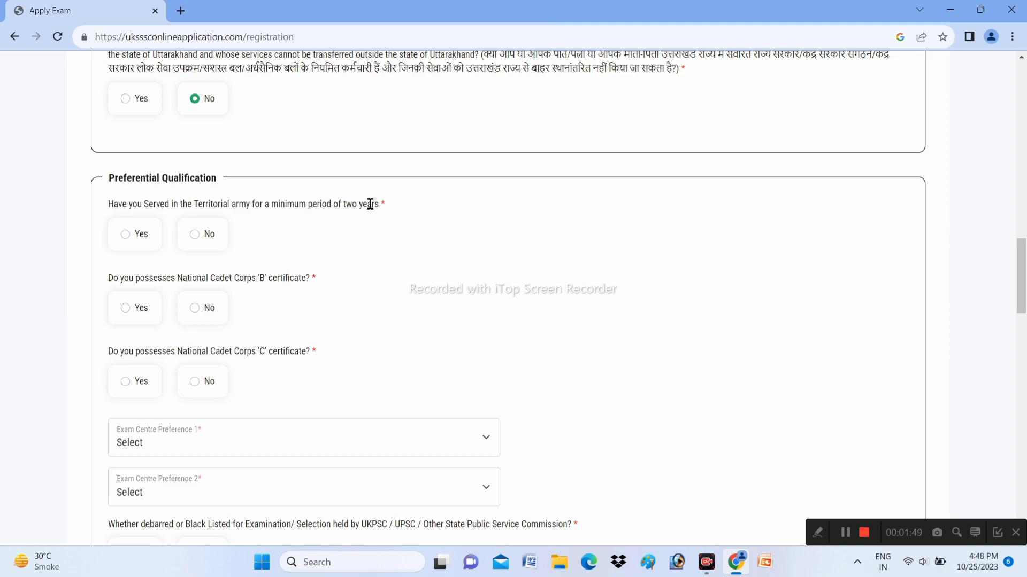
pyautogui.click(196, 236)
pyautogui.click(196, 308)
pyautogui.click(196, 382)
# Review the Exam Centre Preference 1 district options and the Exam Centre Preference 2 field without choosing a centre
pyautogui.scroll(-1, 231, 351)
pyautogui.scroll(-1, 231, 350)
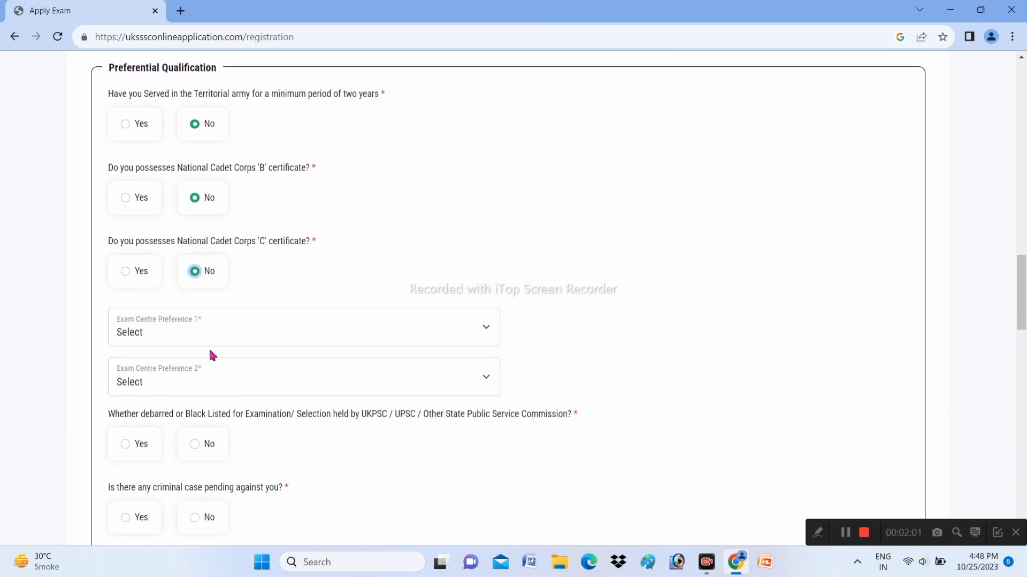
pyautogui.click(268, 318)
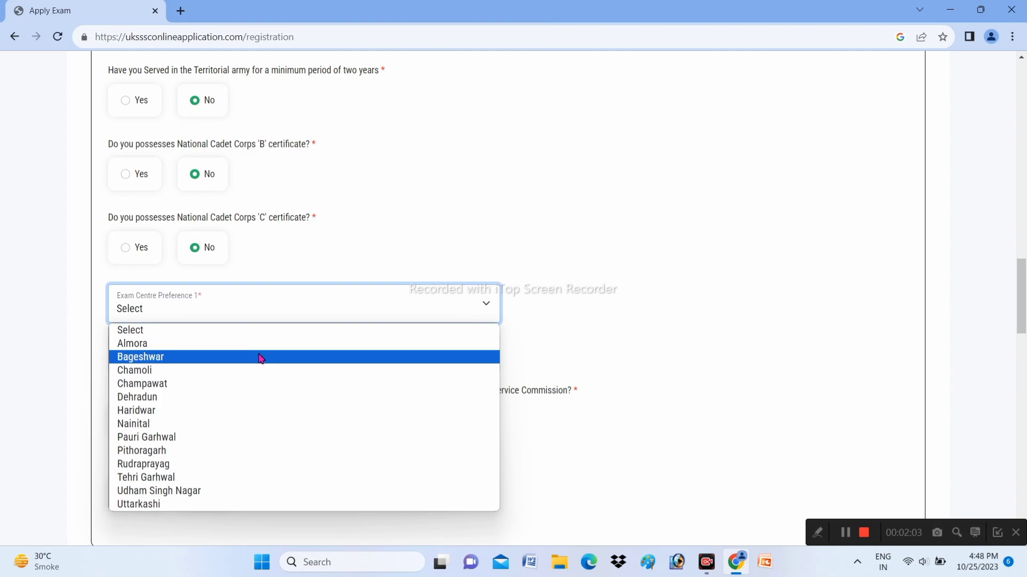
pyautogui.click(253, 332)
pyautogui.scroll(-1, 254, 335)
pyautogui.press('Tab')
pyautogui.click(244, 354)
pyautogui.click(242, 353)
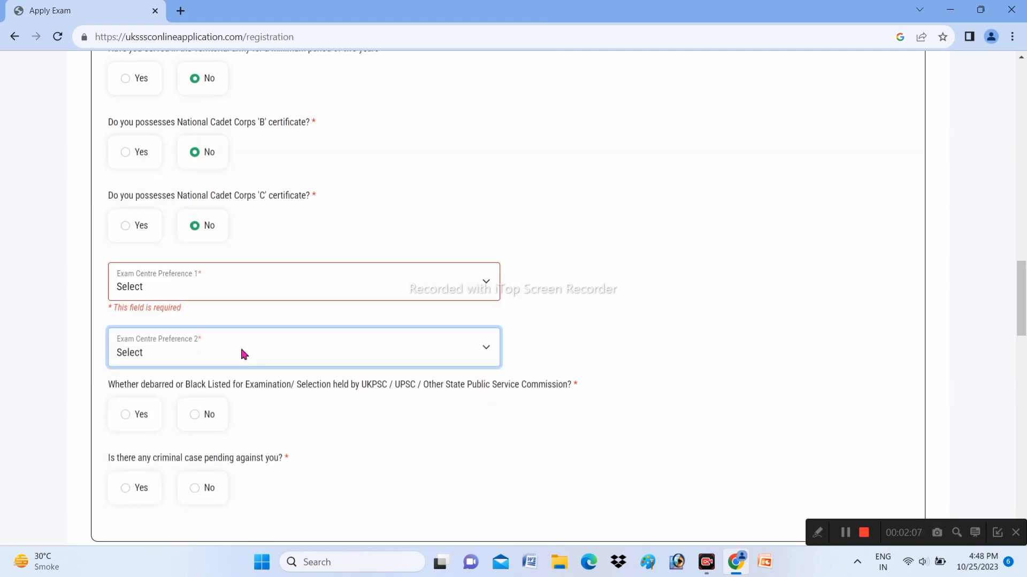
# Read the question on being debarred or blacklisted by UKPSC, UPSC or another State Public Service Commission and answer No
pyautogui.scroll(-1, 241, 355)
pyautogui.scroll(-1, 241, 347)
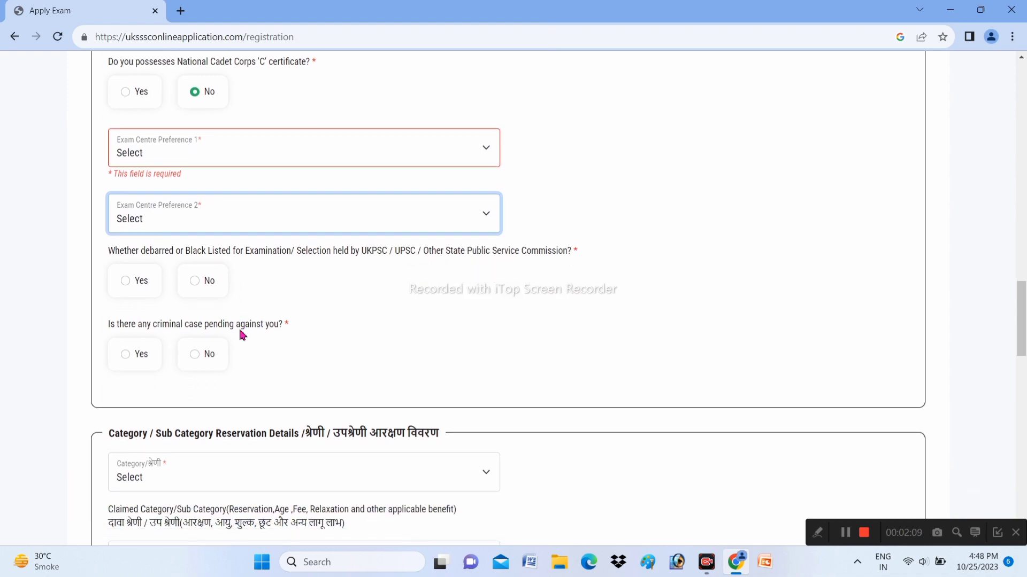
pyautogui.click(123, 258)
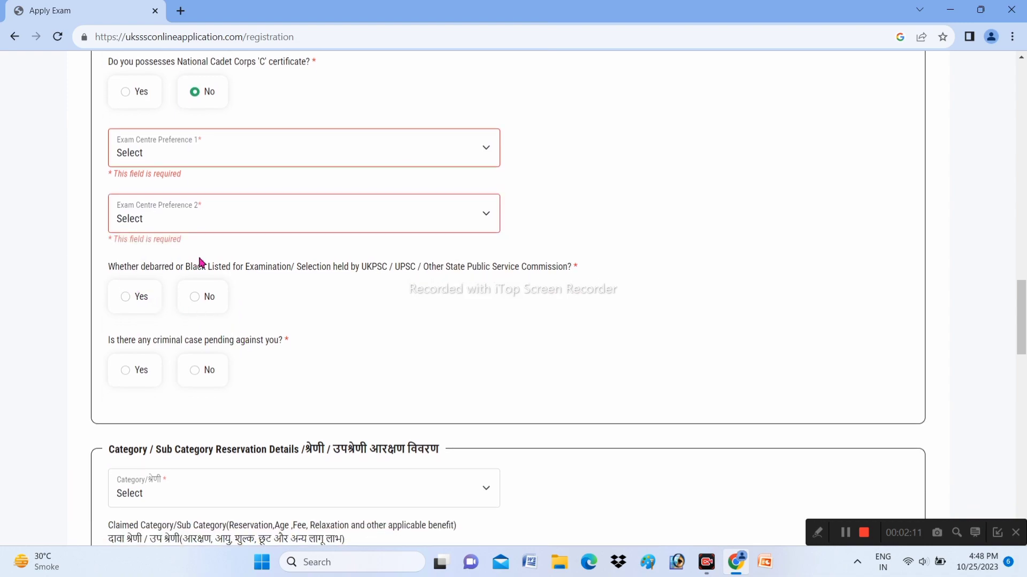
pyautogui.moveTo(545, 267); pyautogui.dragTo(126, 265)
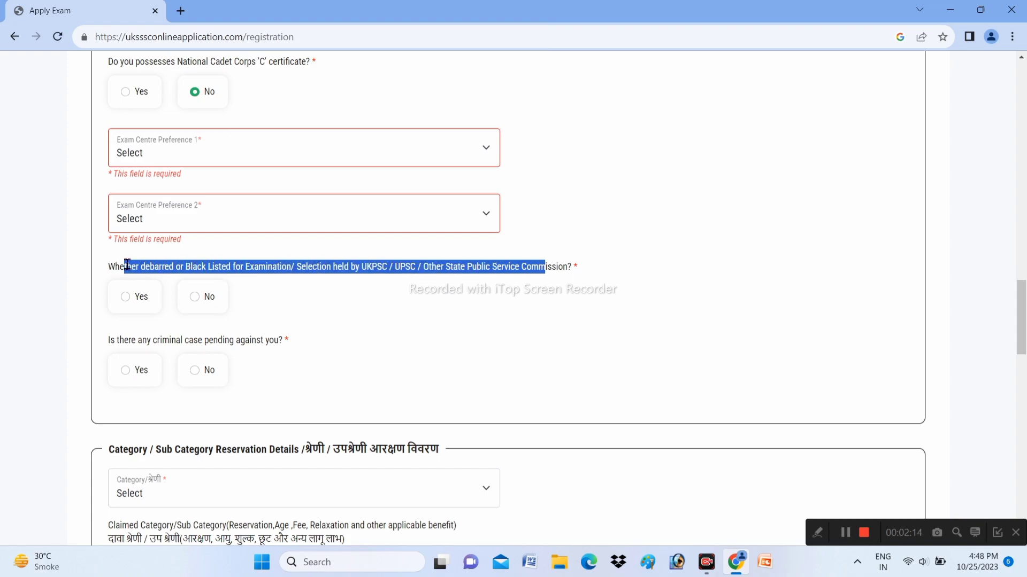
pyautogui.click(414, 295)
pyautogui.click(210, 298)
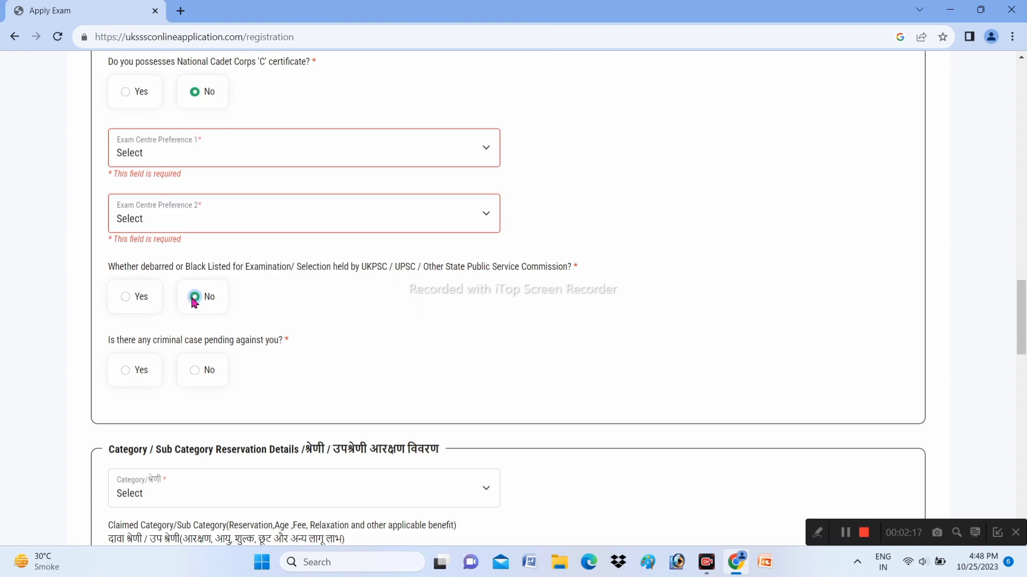
# Answer No to having any criminal case pending
pyautogui.scroll(-1, 238, 302)
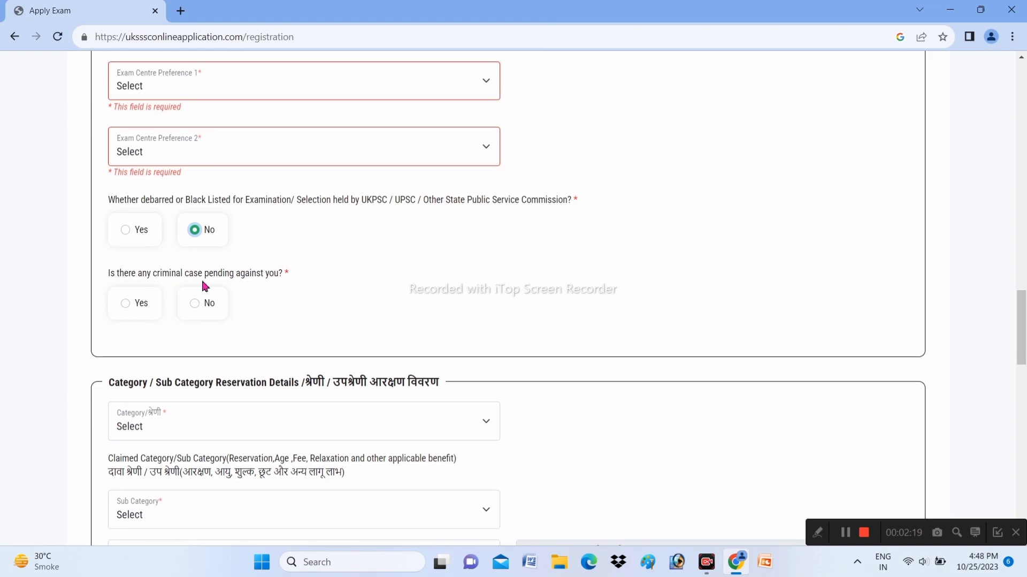
pyautogui.moveTo(192, 273); pyautogui.dragTo(198, 273)
pyautogui.click(307, 278)
pyautogui.click(203, 304)
# Set the category to EWS in the Category / Sub Category Reservation Details section
pyautogui.scroll(-1, 206, 321)
pyautogui.scroll(-2, 206, 329)
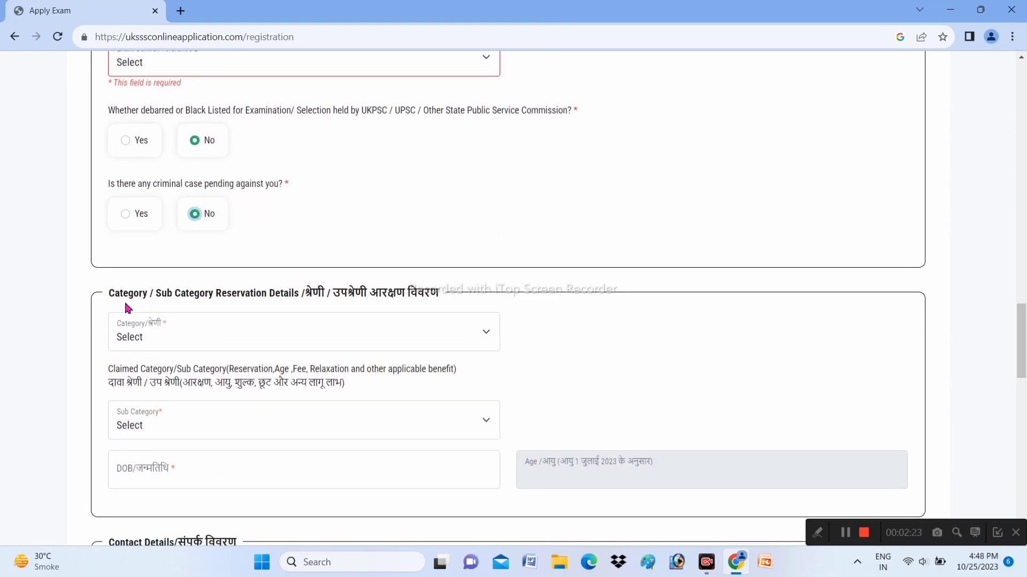
pyautogui.moveTo(106, 252); pyautogui.dragTo(435, 248)
pyautogui.click(478, 245)
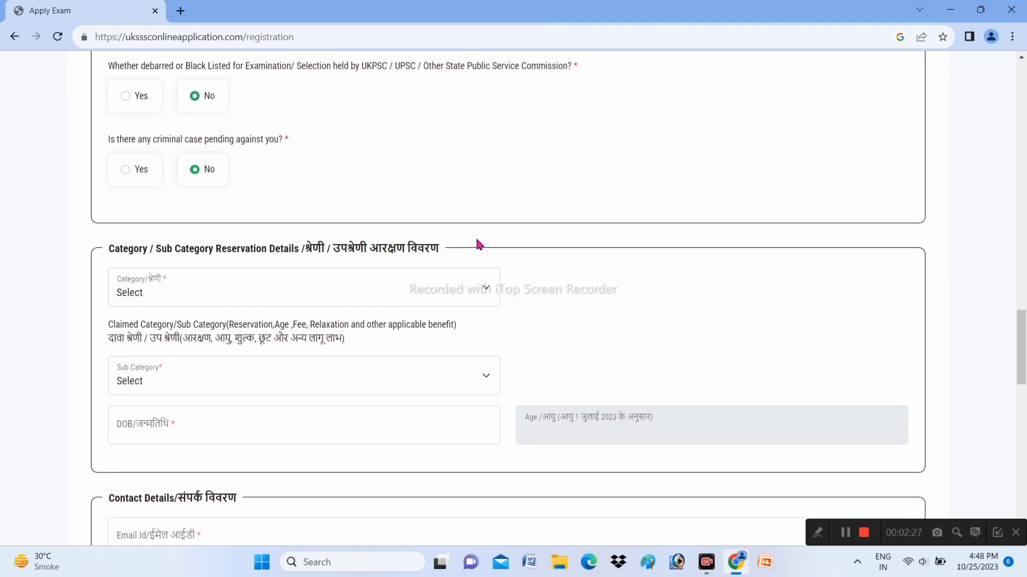
pyautogui.click(272, 289)
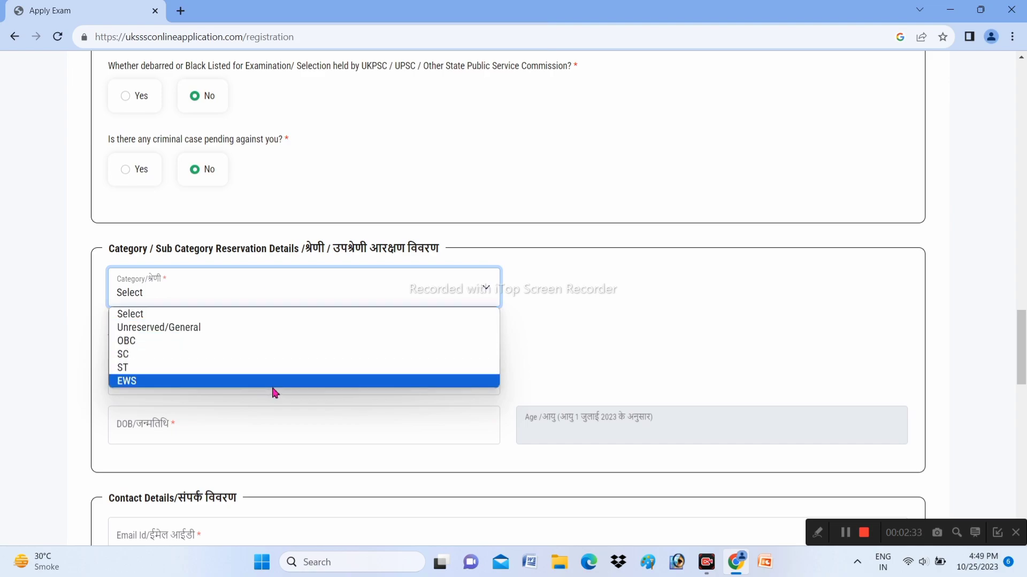
pyautogui.click(272, 382)
# Examine the EWS certificate fields: issuing authority, issuing date, certificate number, issuing district and validity date
pyautogui.scroll(-1, 272, 353)
pyautogui.click(252, 296)
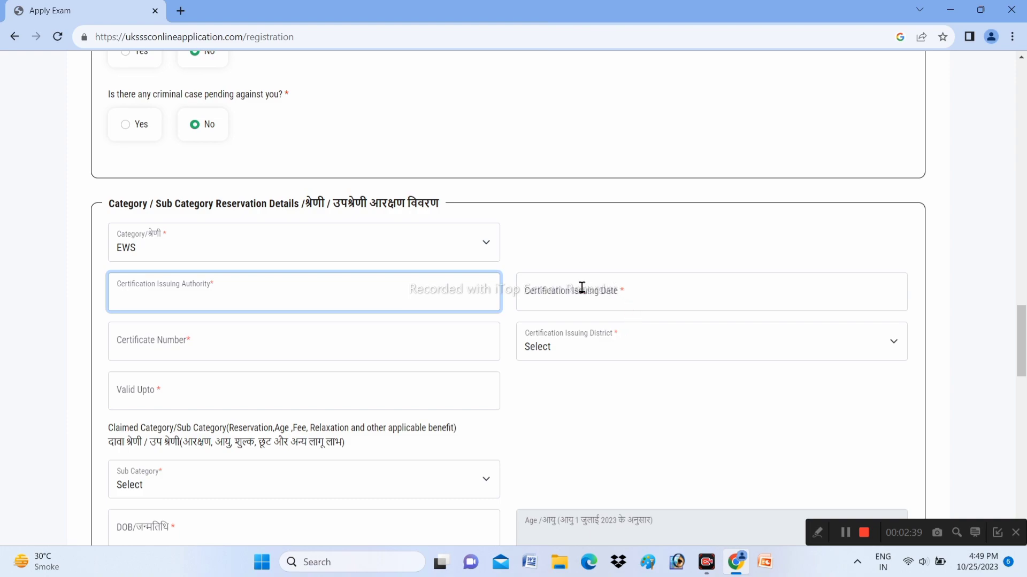
pyautogui.click(605, 294)
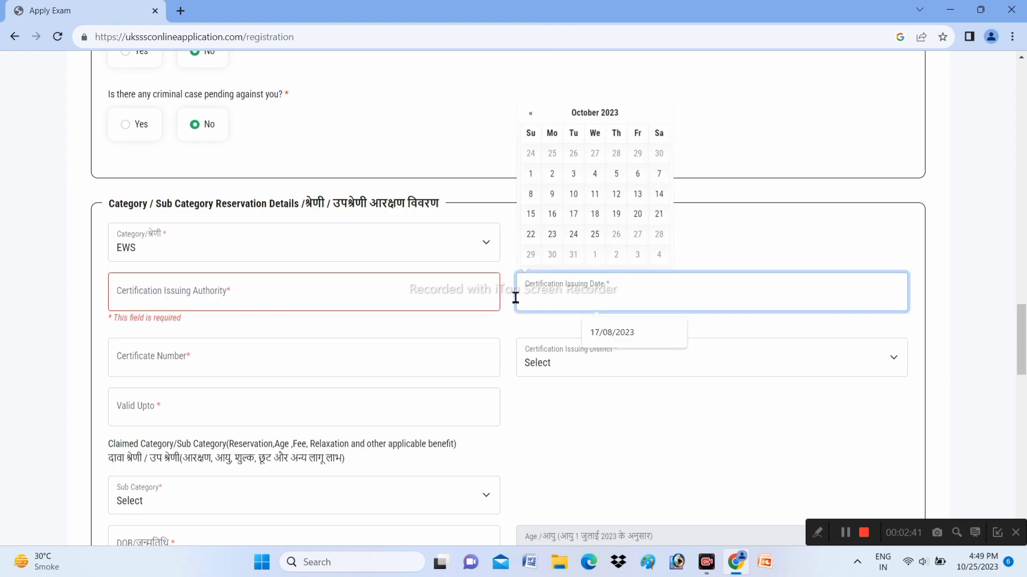
pyautogui.click(309, 361)
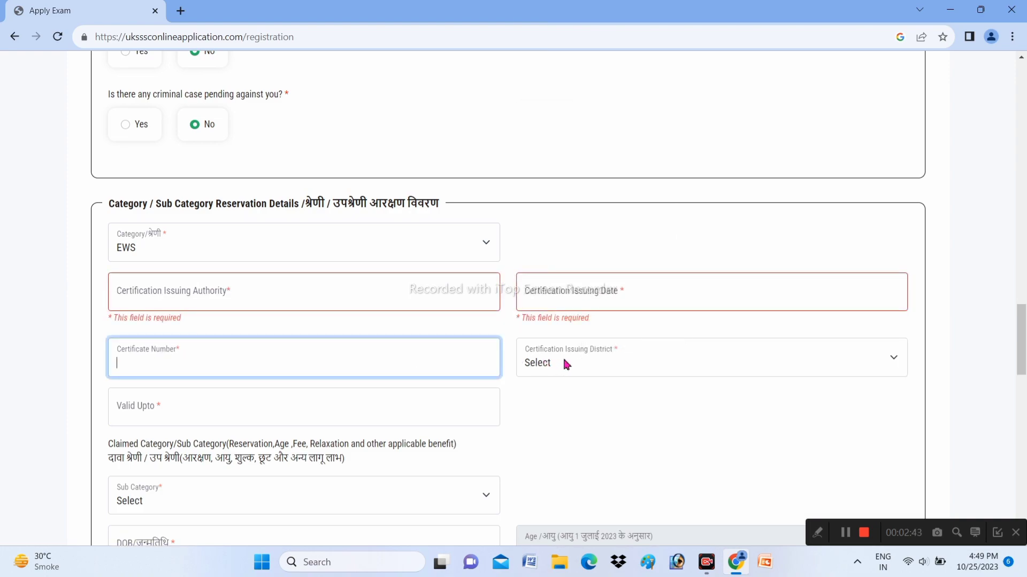
pyautogui.click(589, 364)
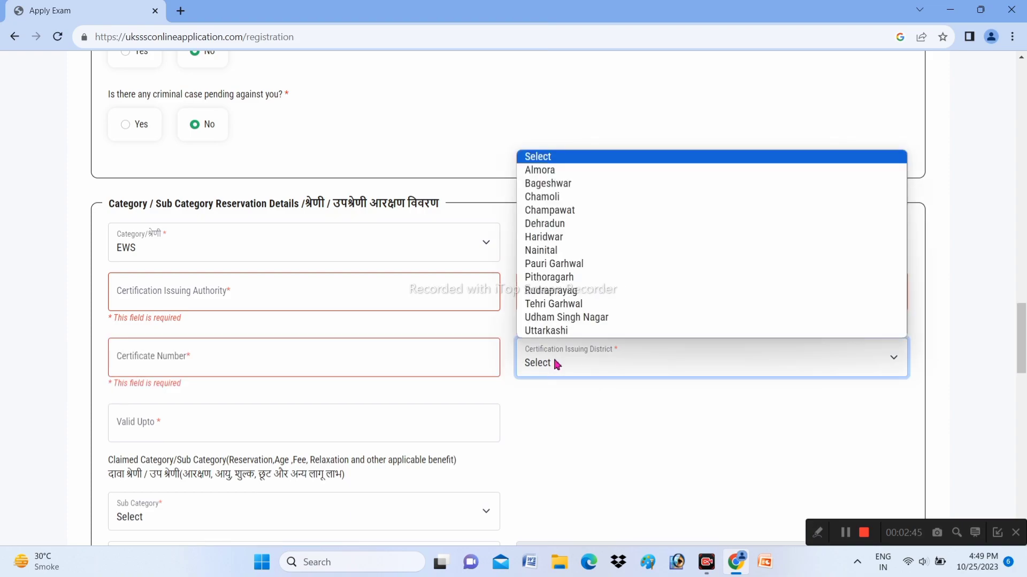
pyautogui.click(587, 368)
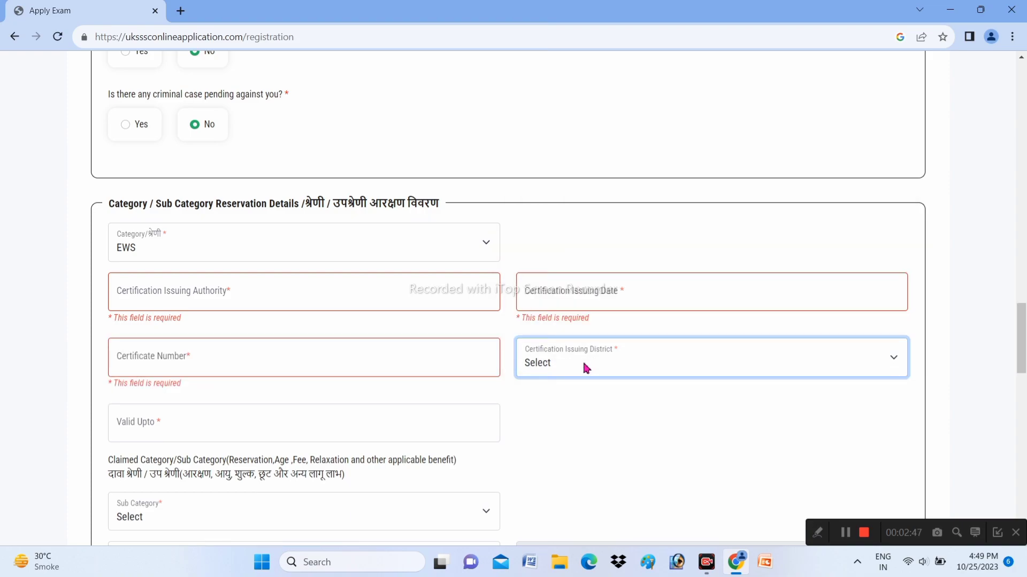
pyautogui.scroll(-2, 583, 369)
pyautogui.click(210, 310)
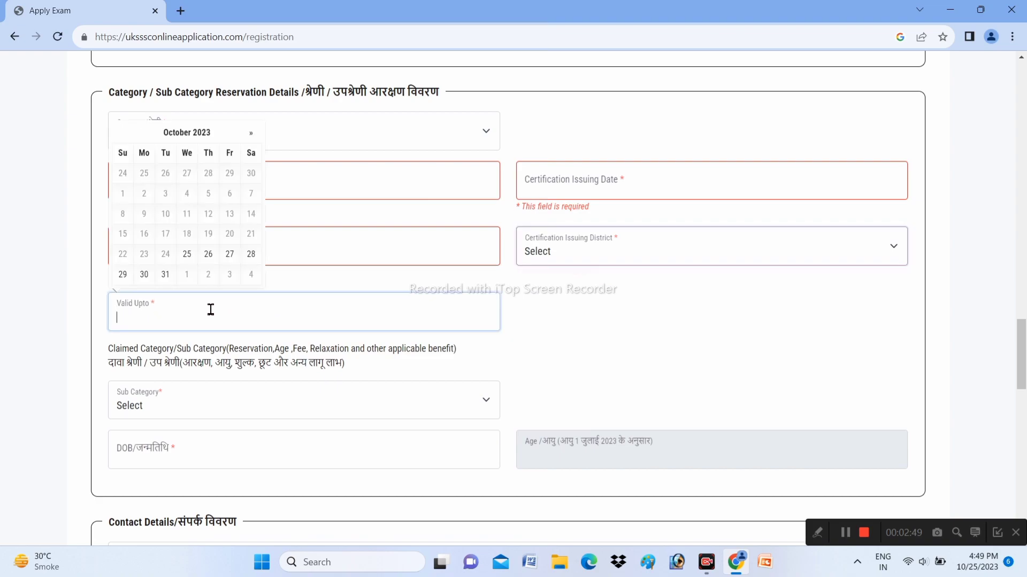
pyautogui.scroll(-1, 209, 315)
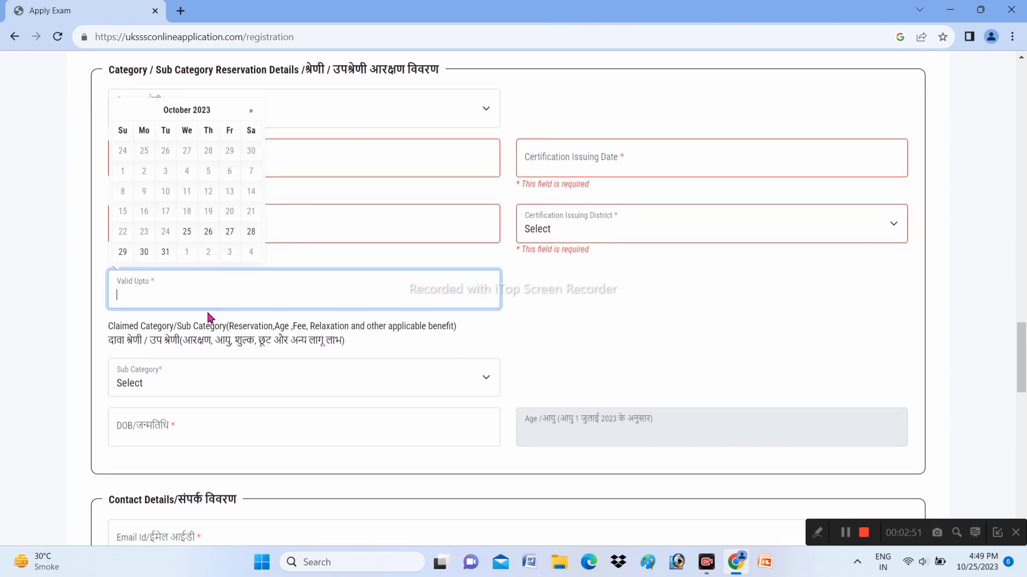
# Read the claimed category note and set the sub category to Uttarakhand Women
pyautogui.click(109, 335)
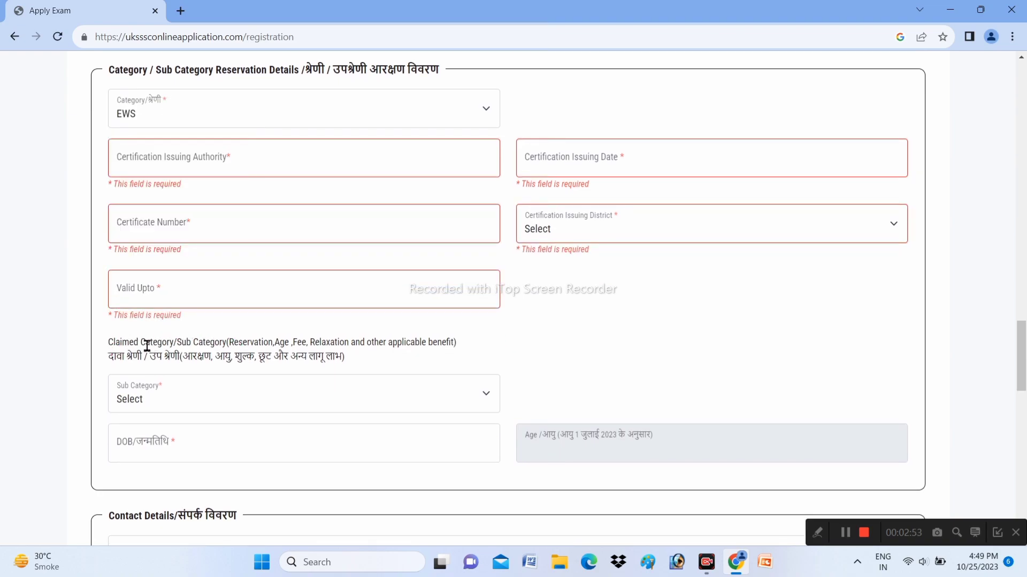
pyautogui.moveTo(113, 346); pyautogui.dragTo(442, 359)
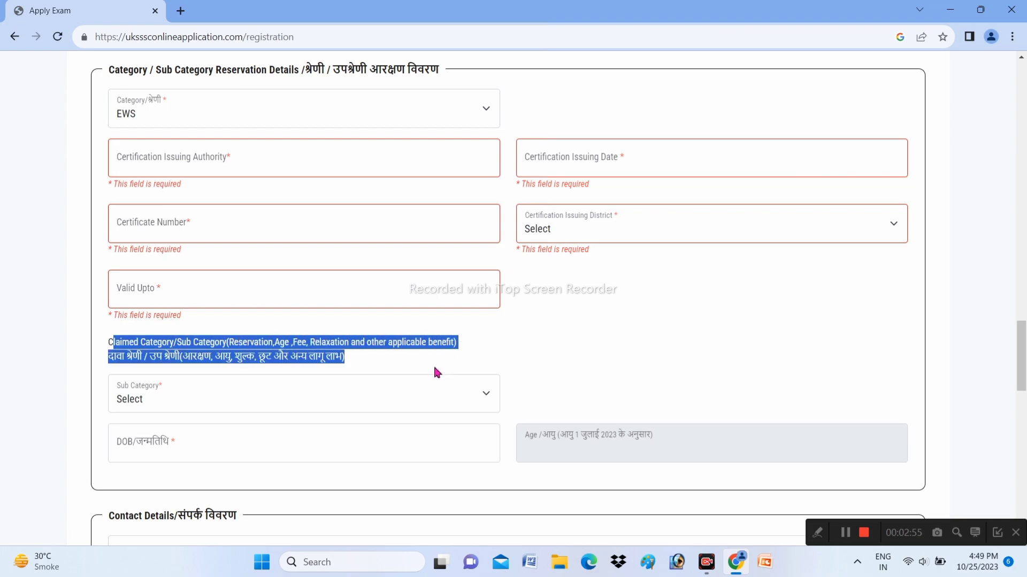
pyautogui.click(435, 369)
pyautogui.scroll(-1, 192, 375)
pyautogui.click(182, 369)
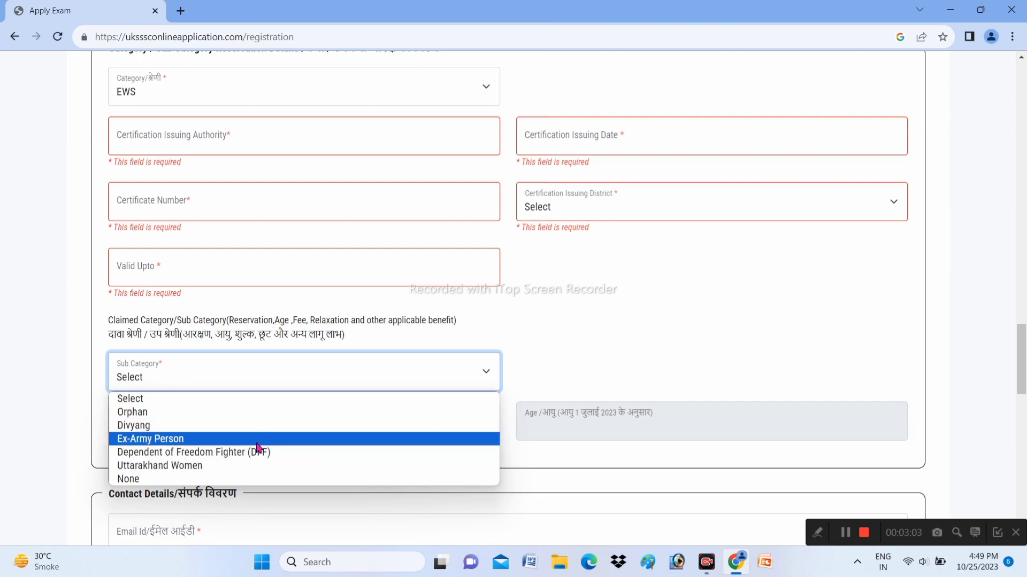
pyautogui.click(243, 465)
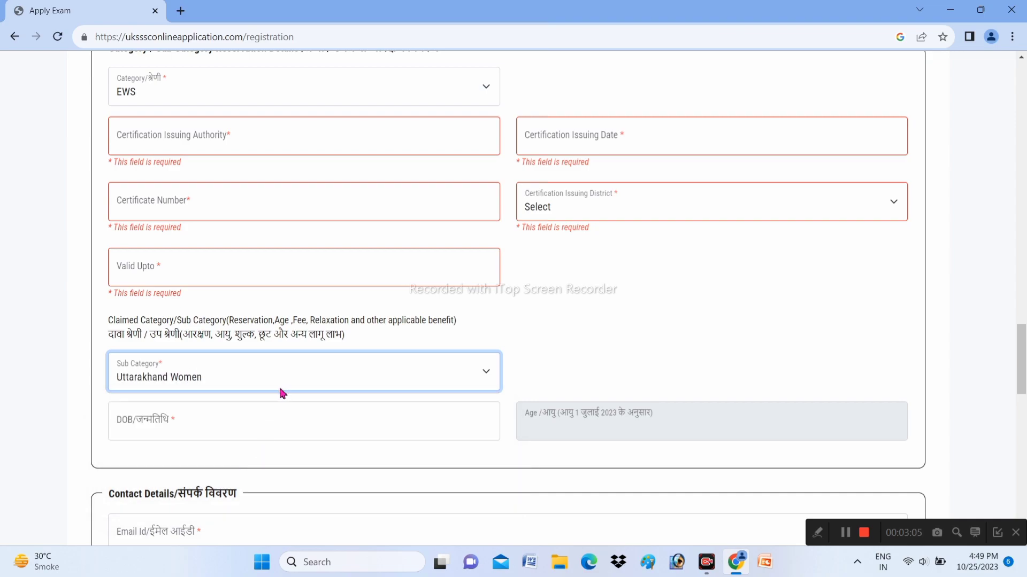
# Review the date of birth and age fields, plus the email and mobile number fields in Contact Details
pyautogui.scroll(-1, 281, 388)
pyautogui.click(293, 353)
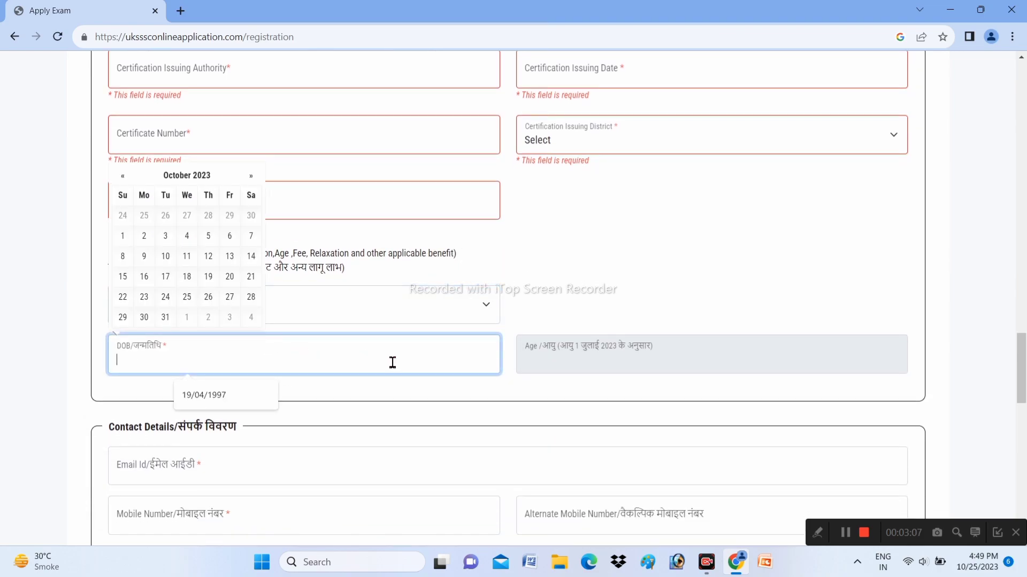
pyautogui.click(589, 367)
pyautogui.scroll(-2, 564, 374)
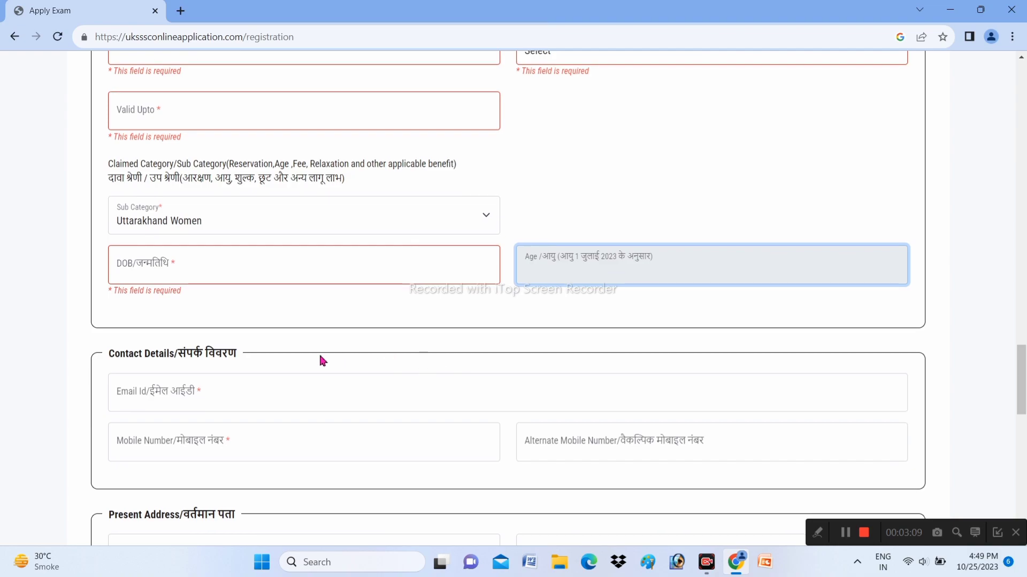
pyautogui.scroll(-1, 342, 361)
pyautogui.click(159, 327)
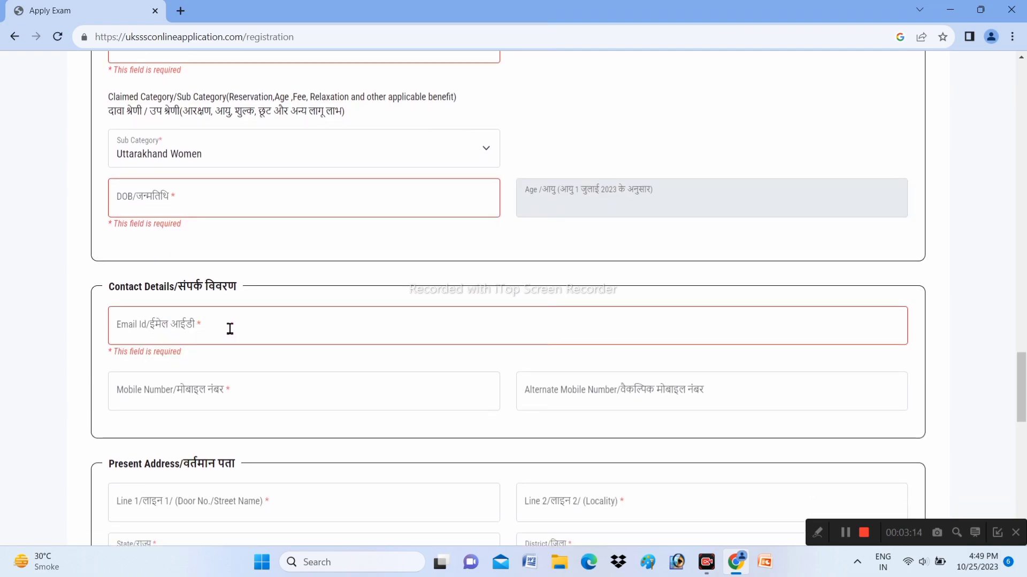
pyautogui.press('Tab')
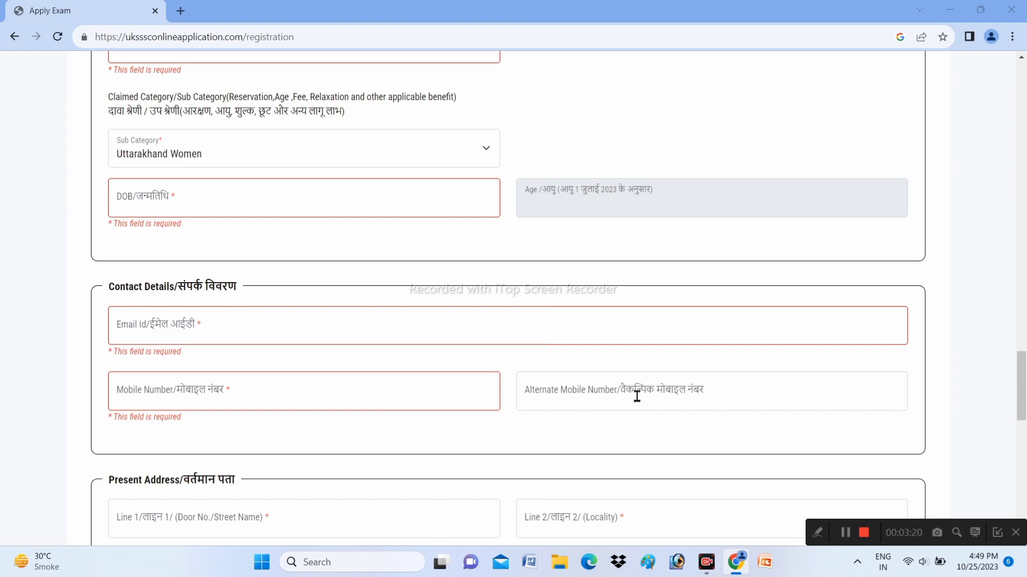
# Review the Present Address fields: address lines, state, district, city and pincode
pyautogui.scroll(-4, 650, 400)
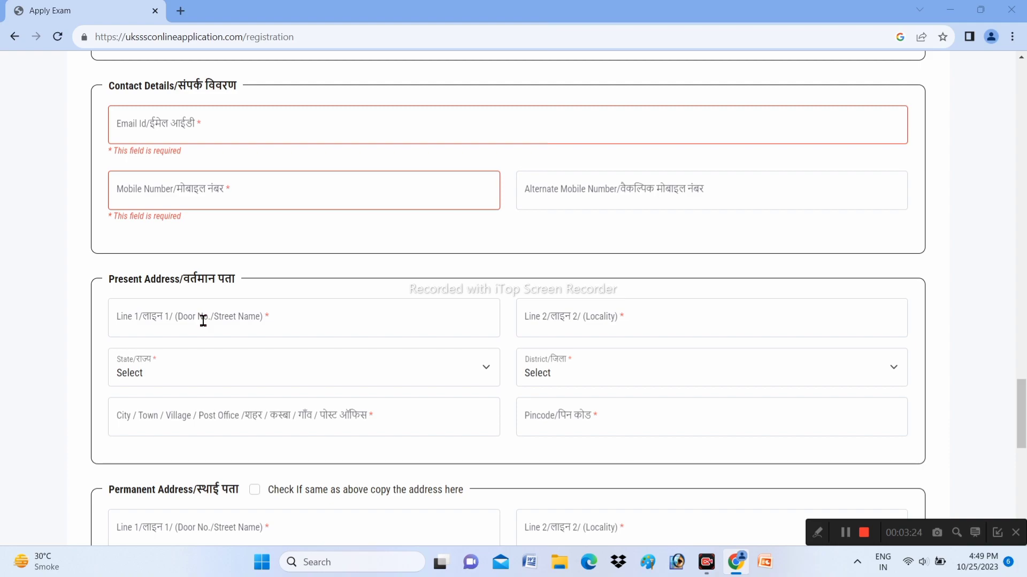
pyautogui.click(203, 321)
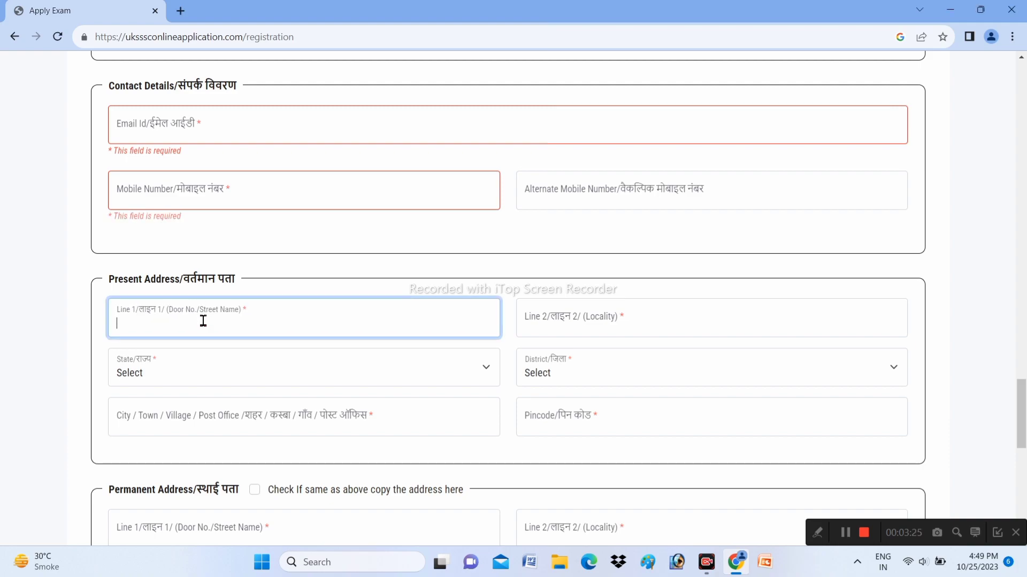
pyautogui.click(608, 332)
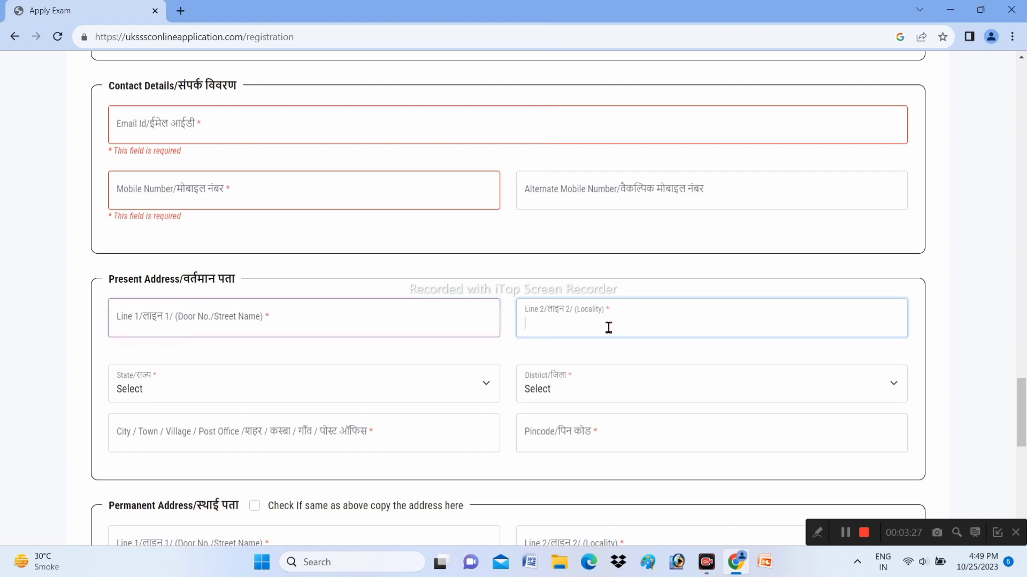
pyautogui.click(332, 386)
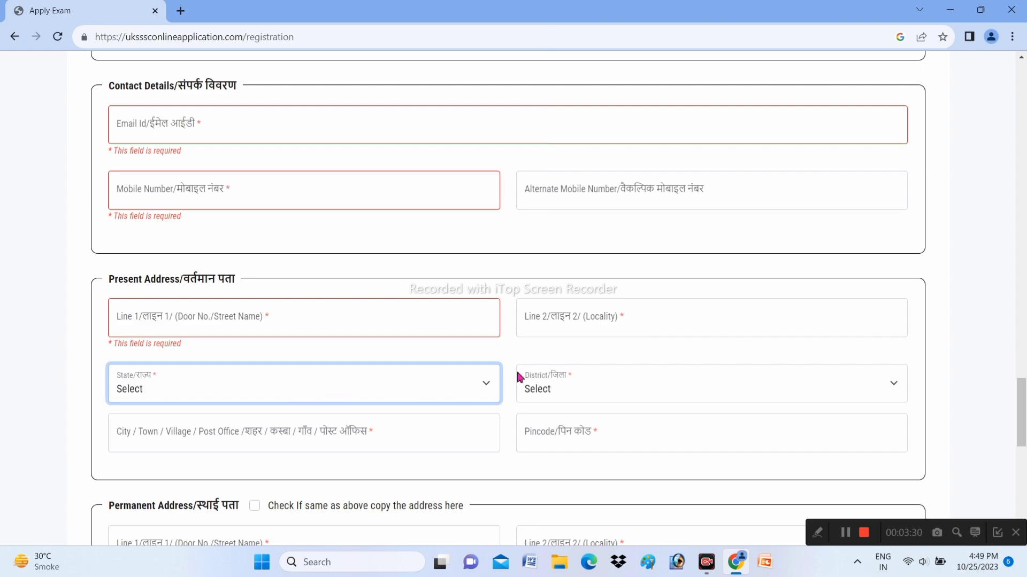
pyautogui.click(601, 369)
pyautogui.click(338, 455)
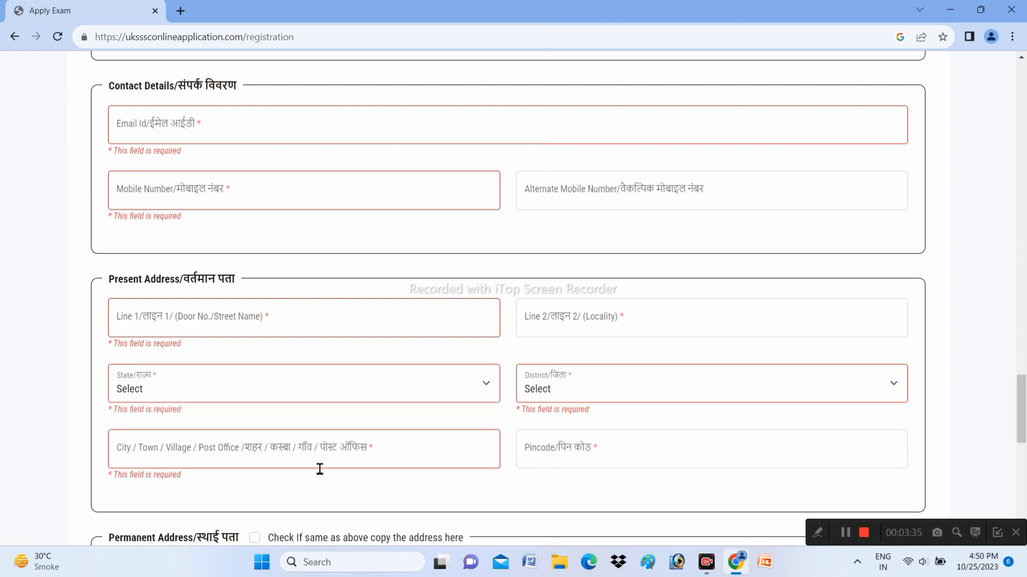
pyautogui.click(568, 452)
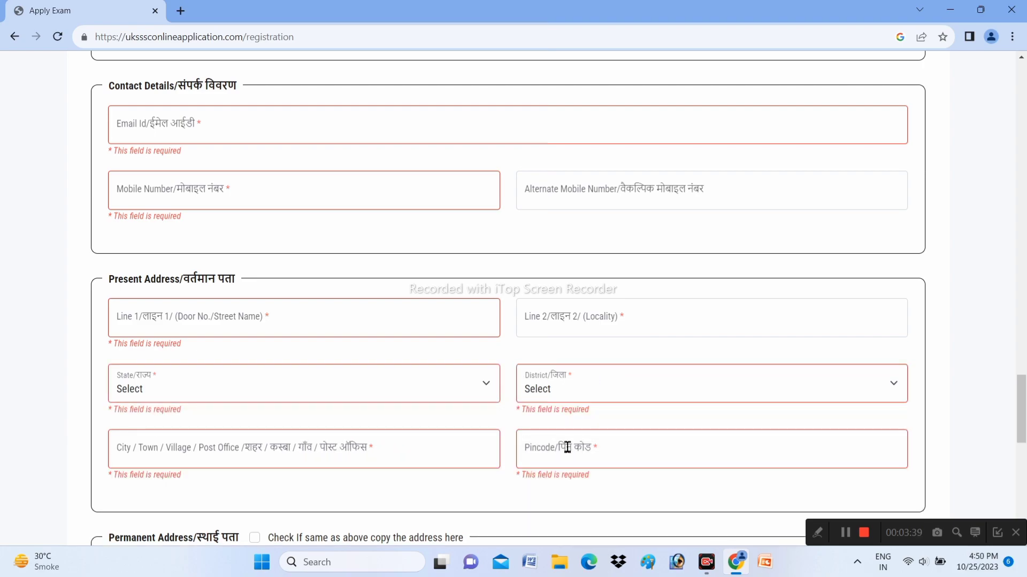
# Mark the Permanent Address as the same as the present address so that it is copied
pyautogui.scroll(-5, 587, 450)
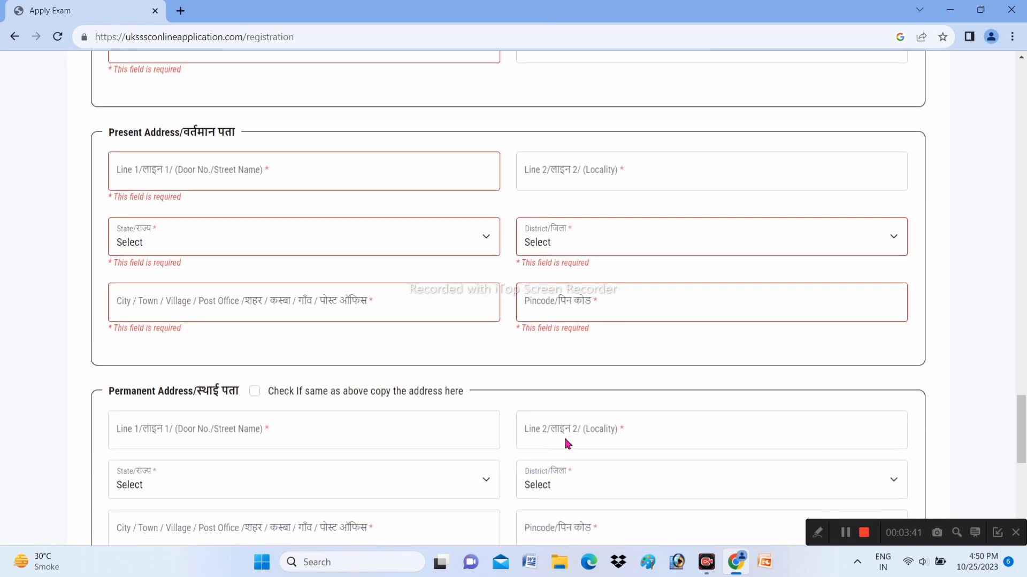
pyautogui.moveTo(131, 273); pyautogui.dragTo(224, 277)
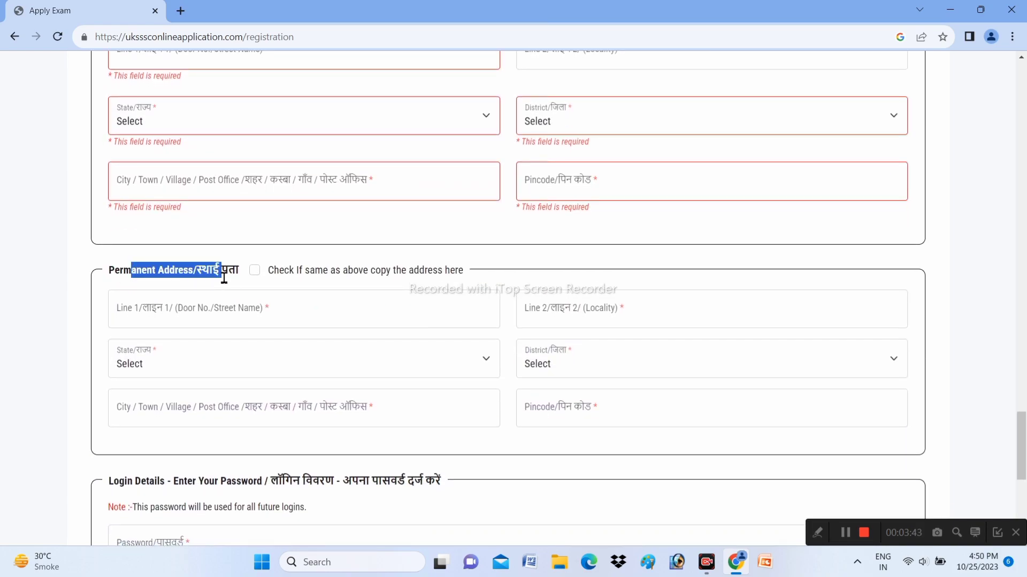
pyautogui.click(254, 270)
# Review the Login Details section: the password note, password, confirm password and security key fields
pyautogui.scroll(-4, 333, 338)
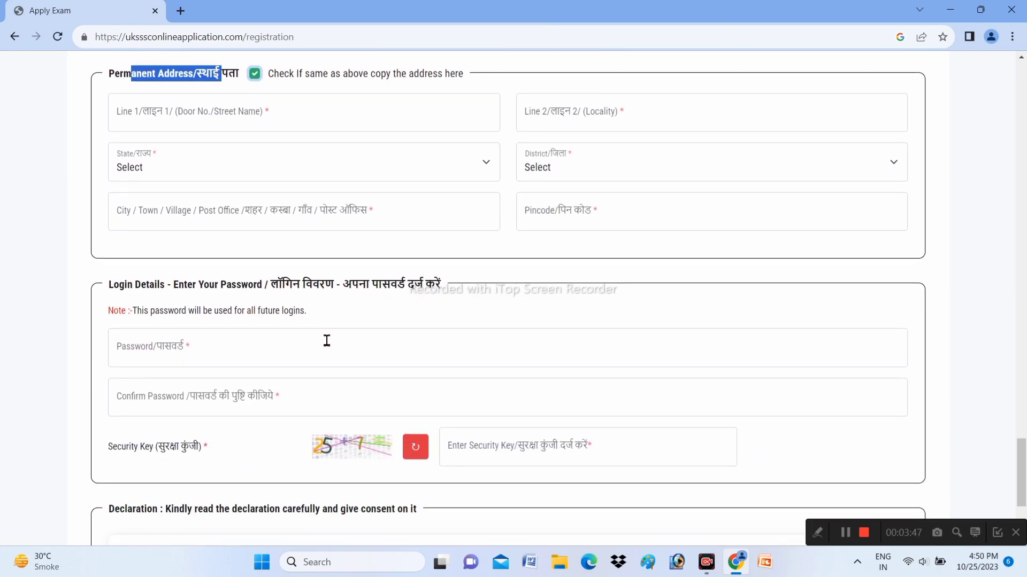
pyautogui.moveTo(123, 261); pyautogui.dragTo(479, 268)
pyautogui.click(160, 318)
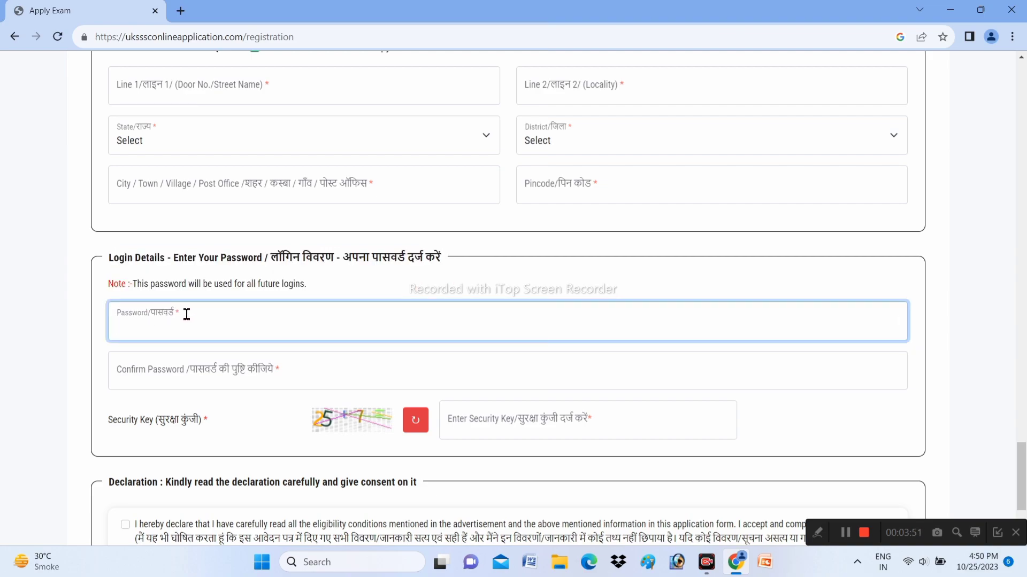
pyautogui.click(198, 371)
pyautogui.scroll(-2, 199, 371)
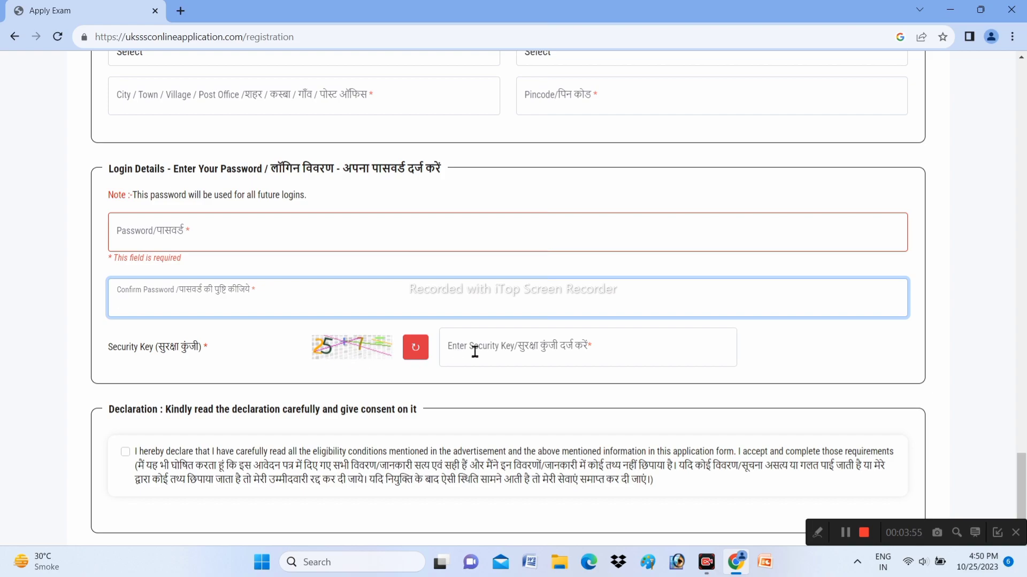
pyautogui.click(531, 344)
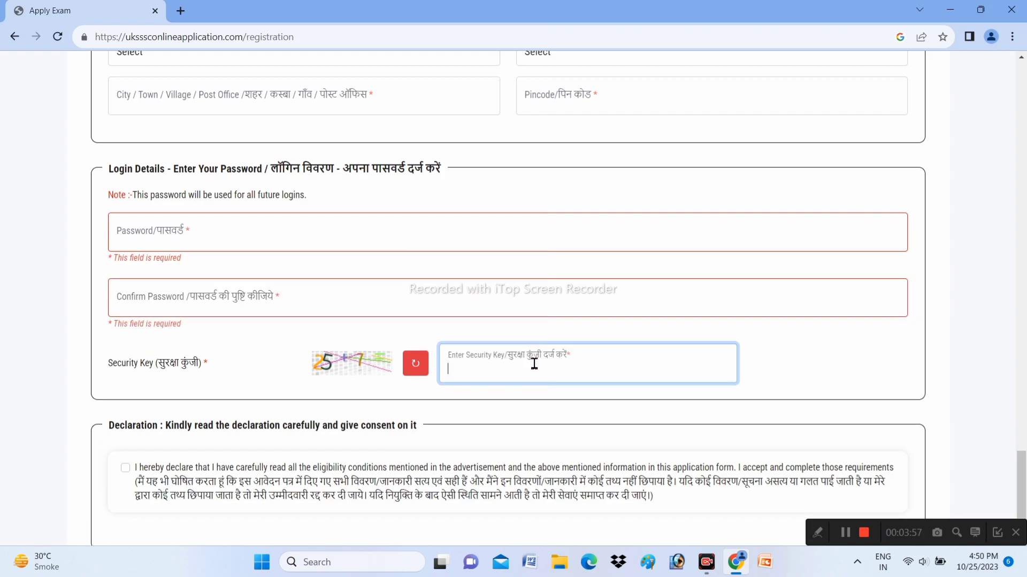
# Give consent to the declaration and submit the registration form
pyautogui.scroll(-2, 534, 364)
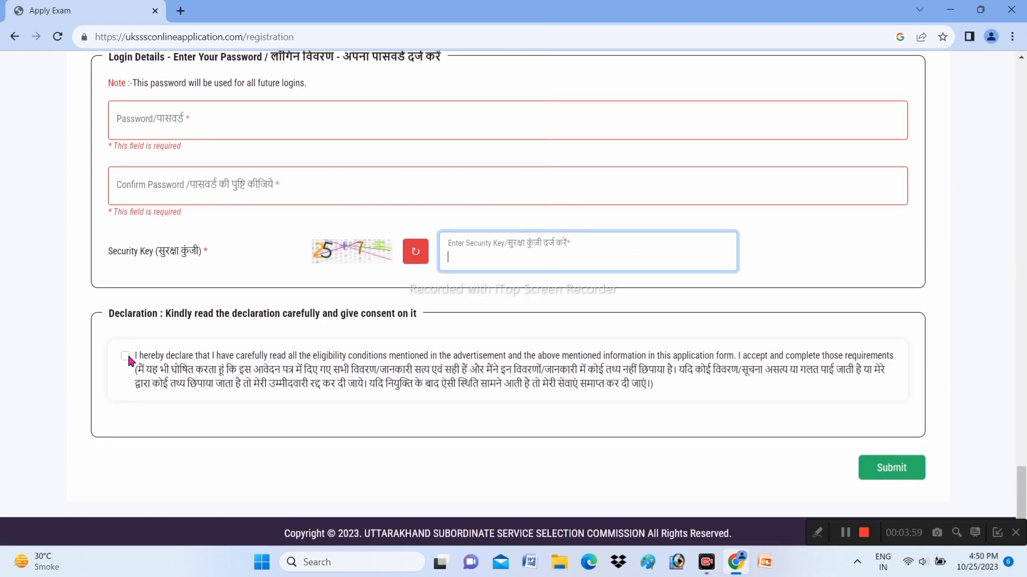
pyautogui.click(126, 356)
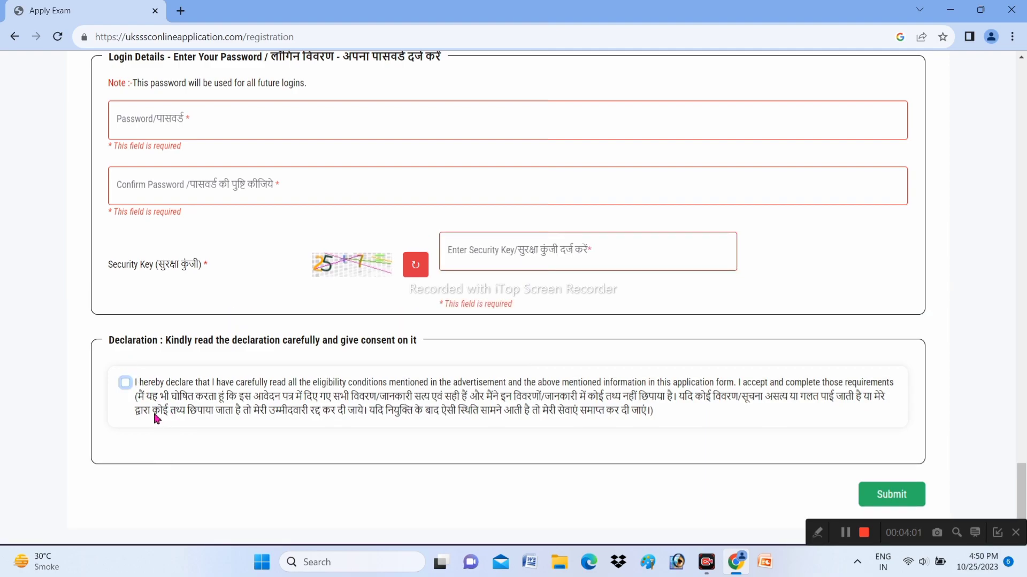
pyautogui.click(891, 494)
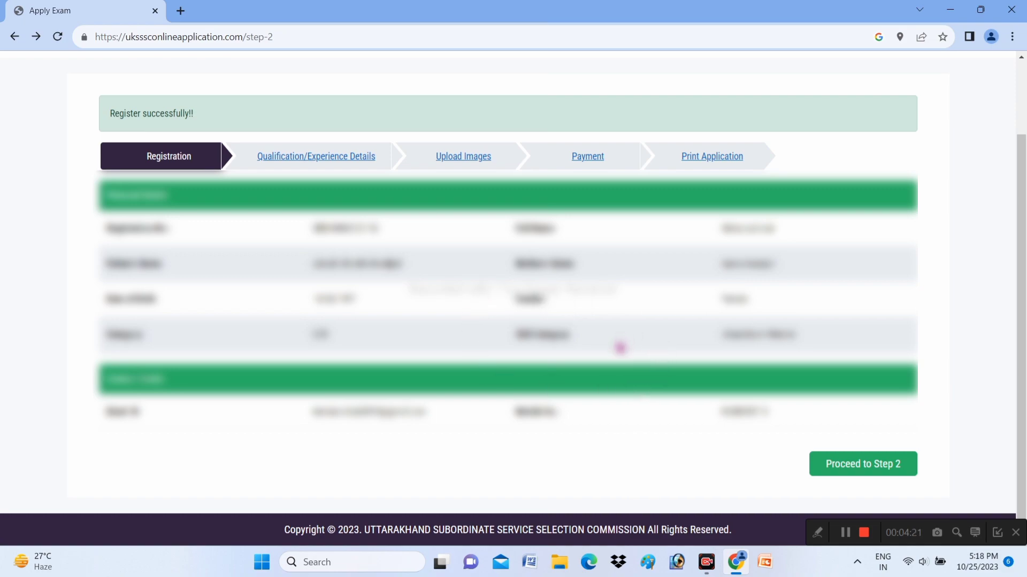
# Proceed to Step 2 and set the 10th Standard row's state to Uttarakhand and district to Bageshwar
pyautogui.click(871, 469)
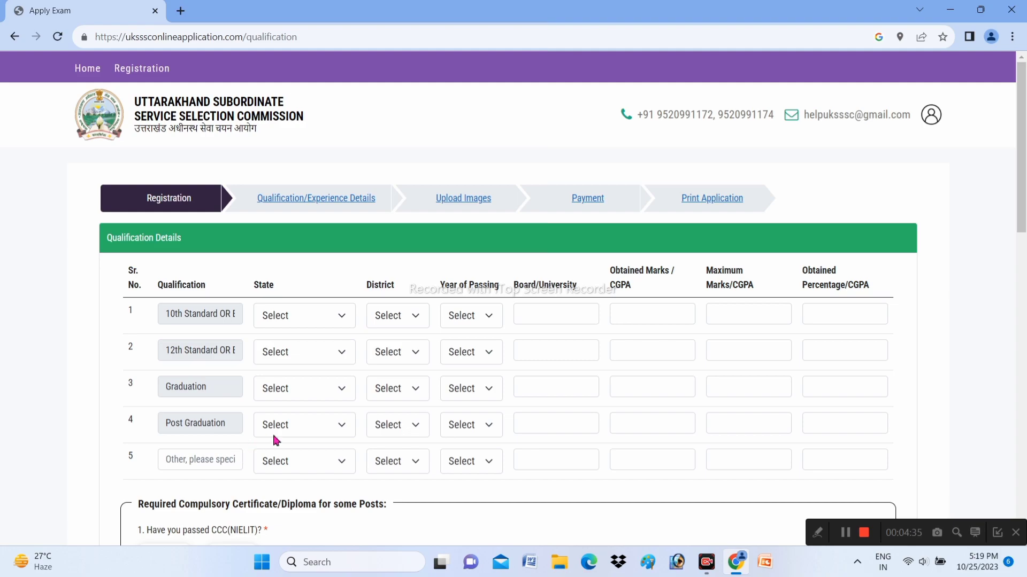
pyautogui.click(315, 322)
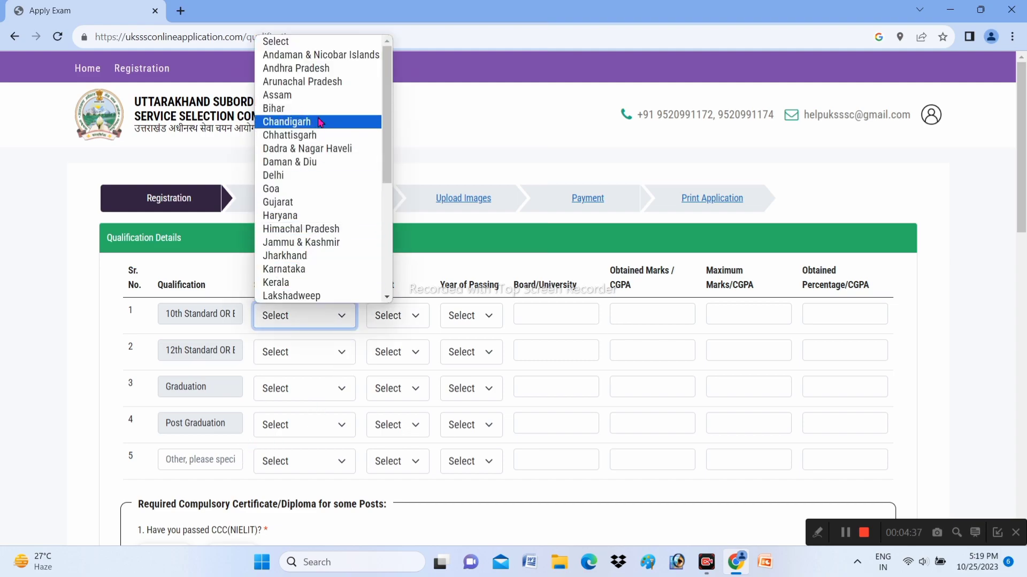
pyautogui.scroll(-5, 321, 187)
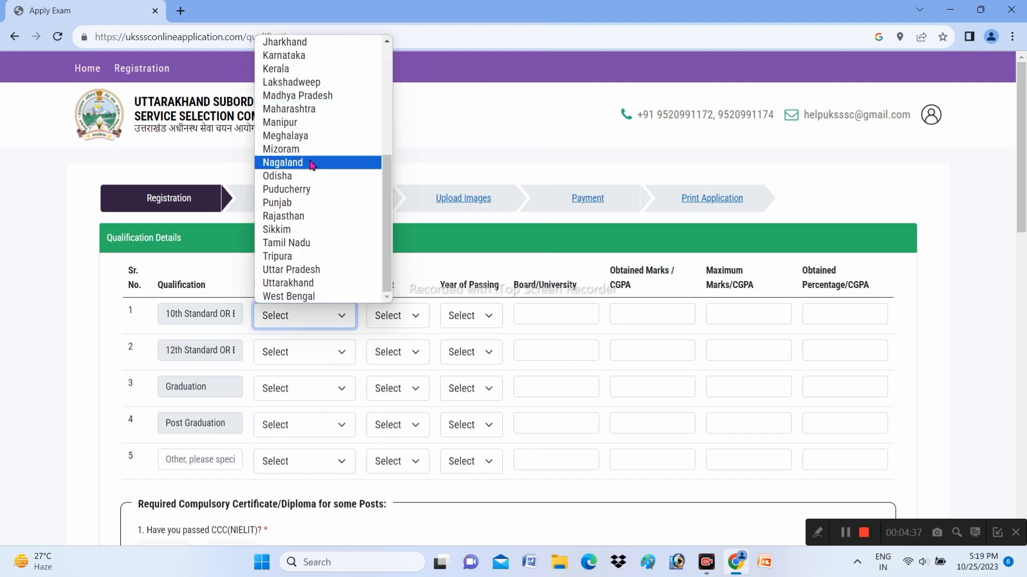
pyautogui.click(307, 285)
pyautogui.click(389, 318)
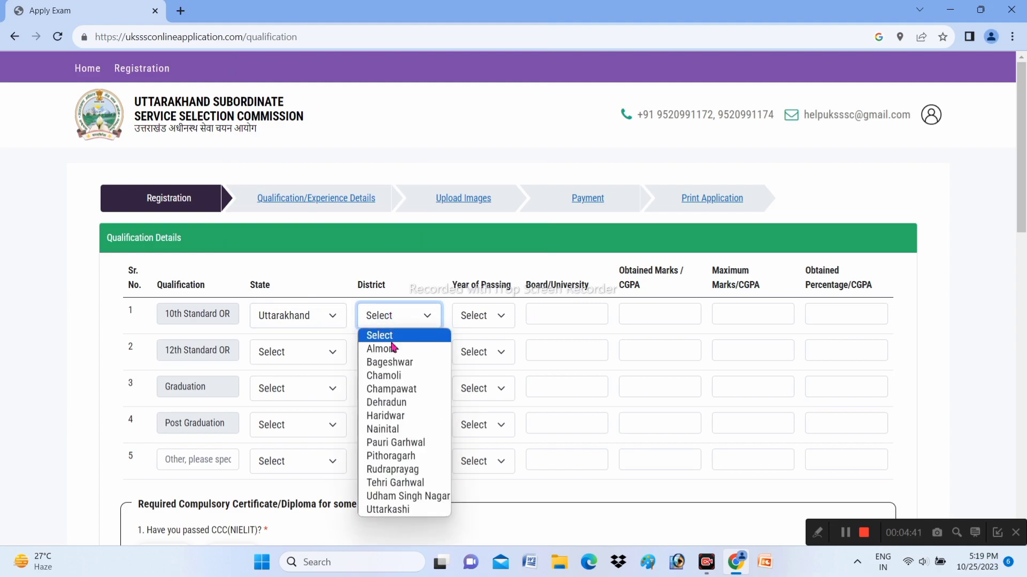
pyautogui.click(391, 362)
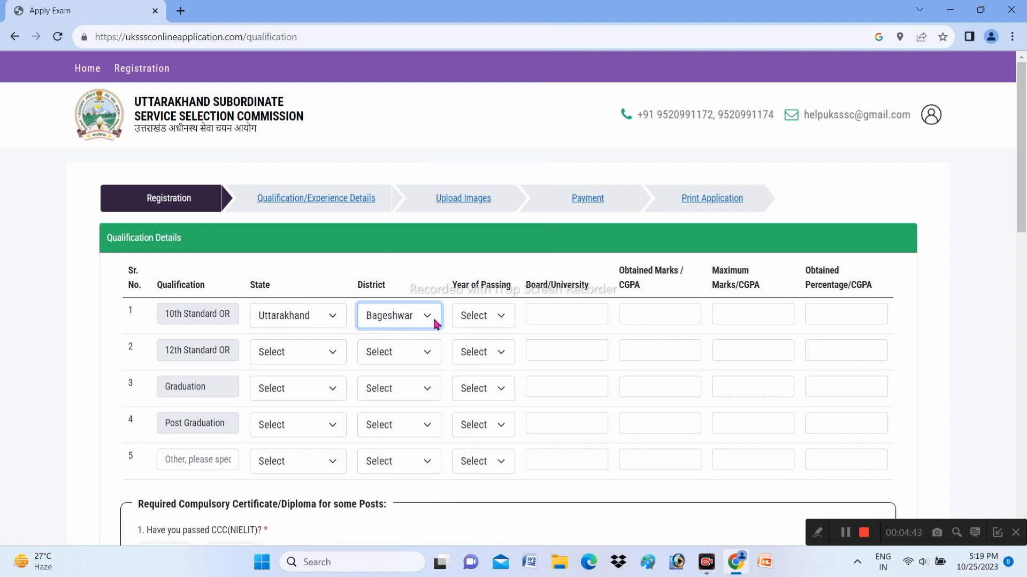
# Review the remaining Qualification Details columns: year of passing, board/university, obtained marks, maximum marks and percentage
pyautogui.click(486, 316)
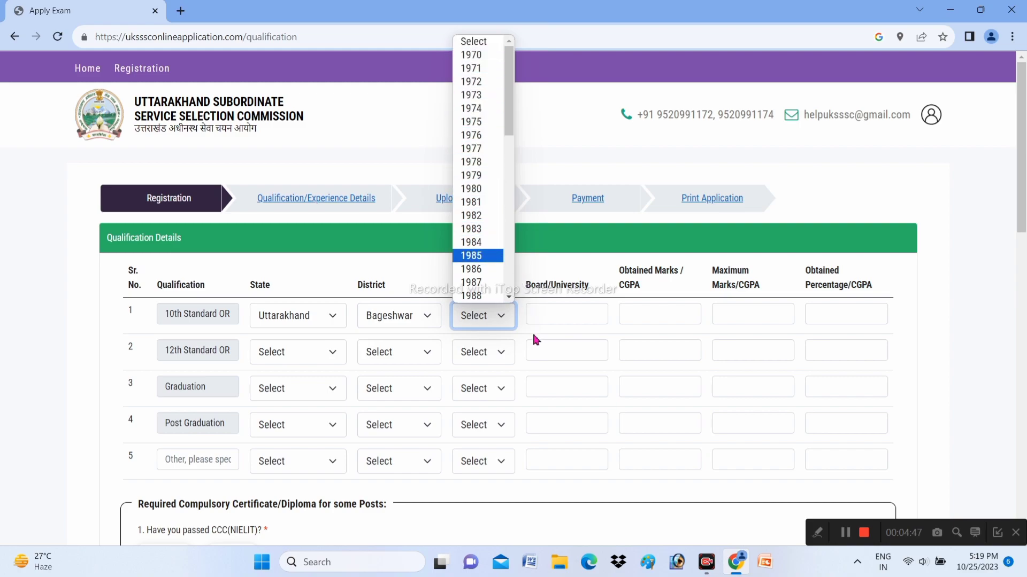
pyautogui.click(546, 316)
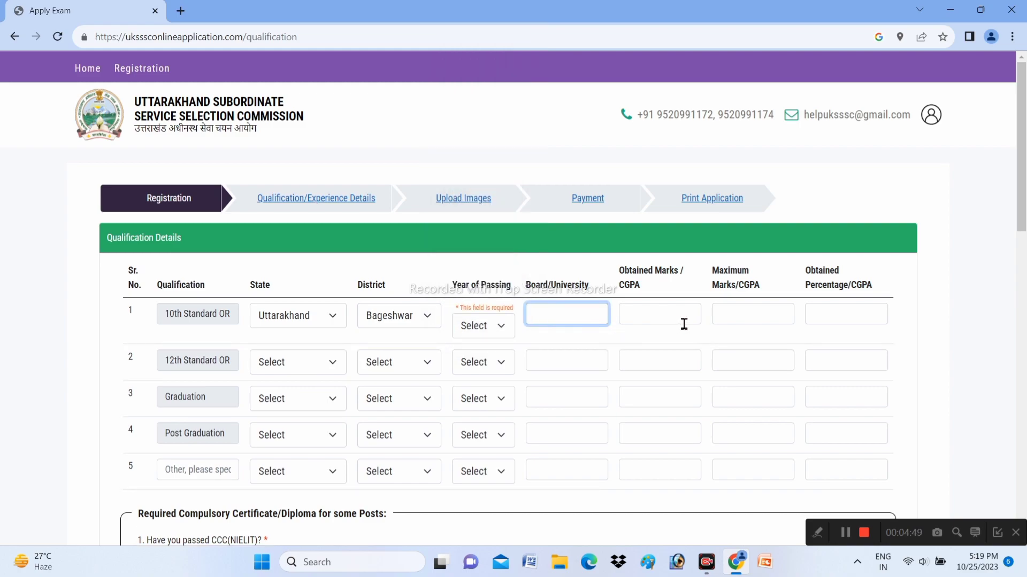
pyautogui.click(641, 318)
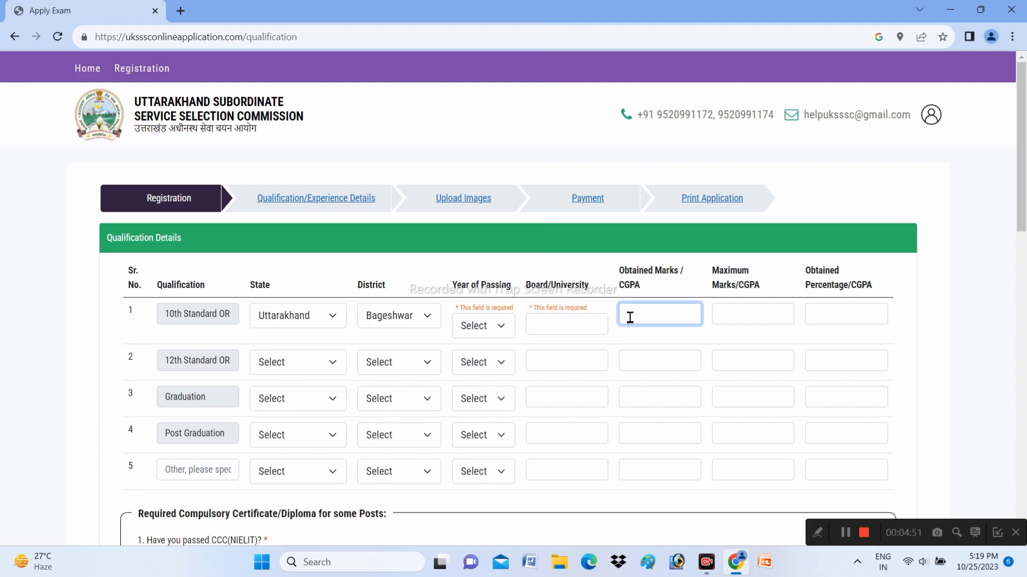
pyautogui.click(735, 319)
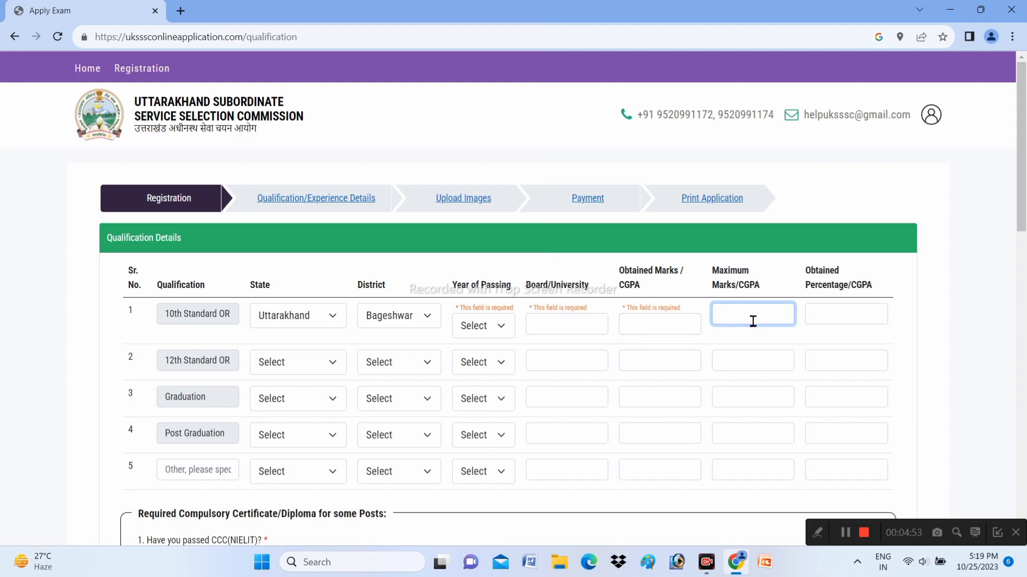
pyautogui.click(824, 310)
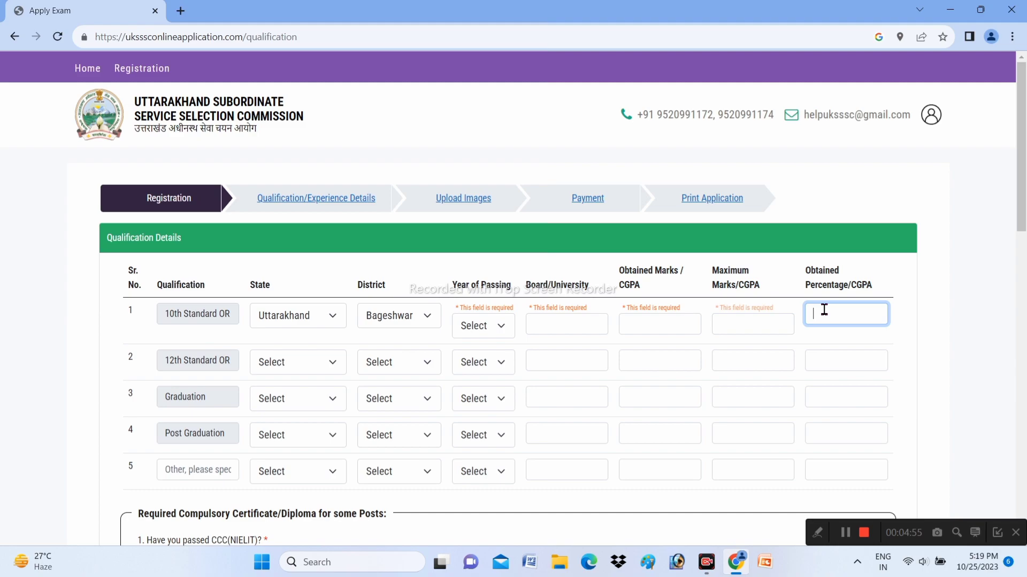
pyautogui.scroll(-1, 592, 374)
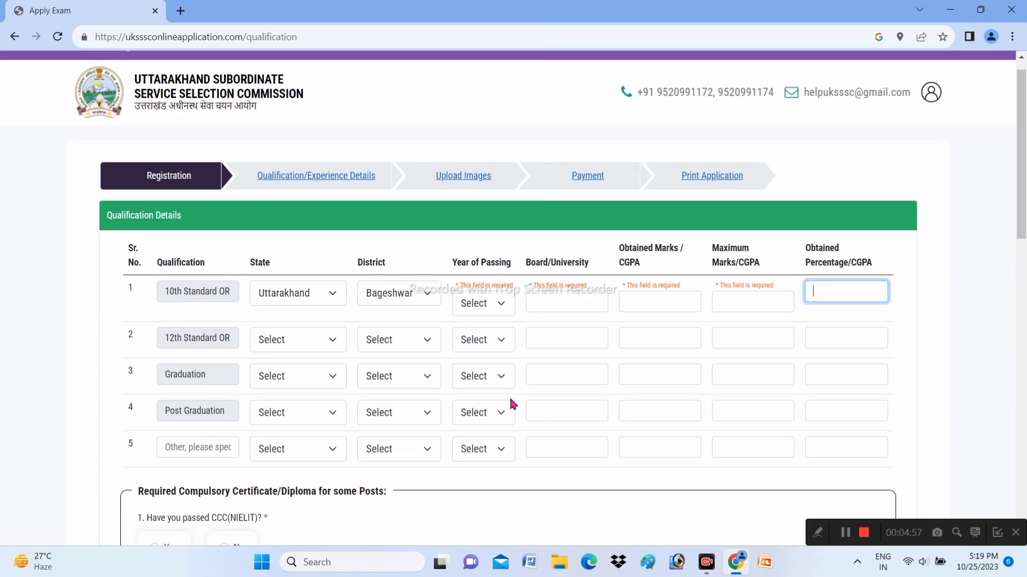
pyautogui.click(827, 420)
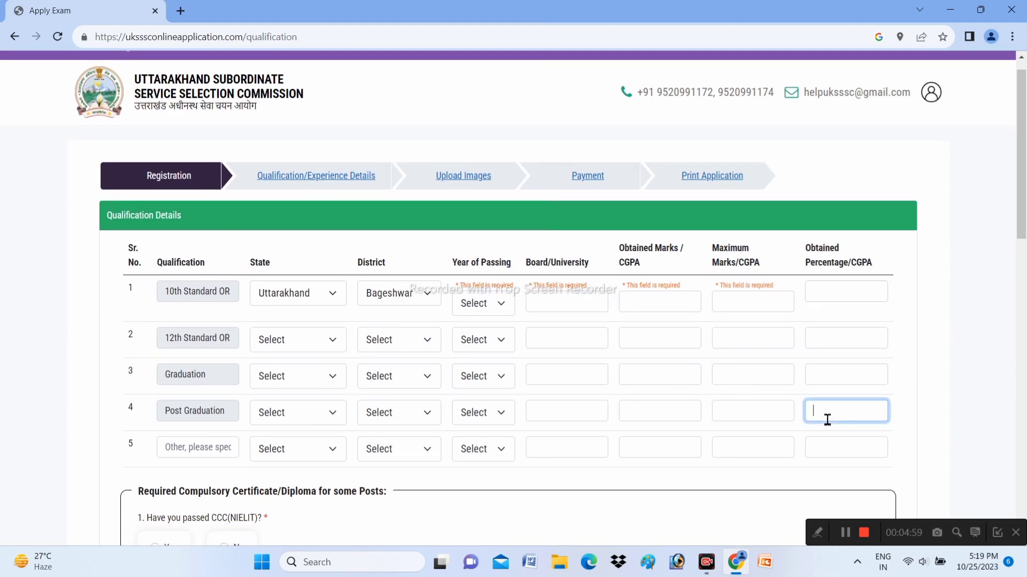
# Read the Required Compulsory Certificate/Diploma heading and answer Yes to having passed CCC(NIELIT)
pyautogui.scroll(-5, 585, 426)
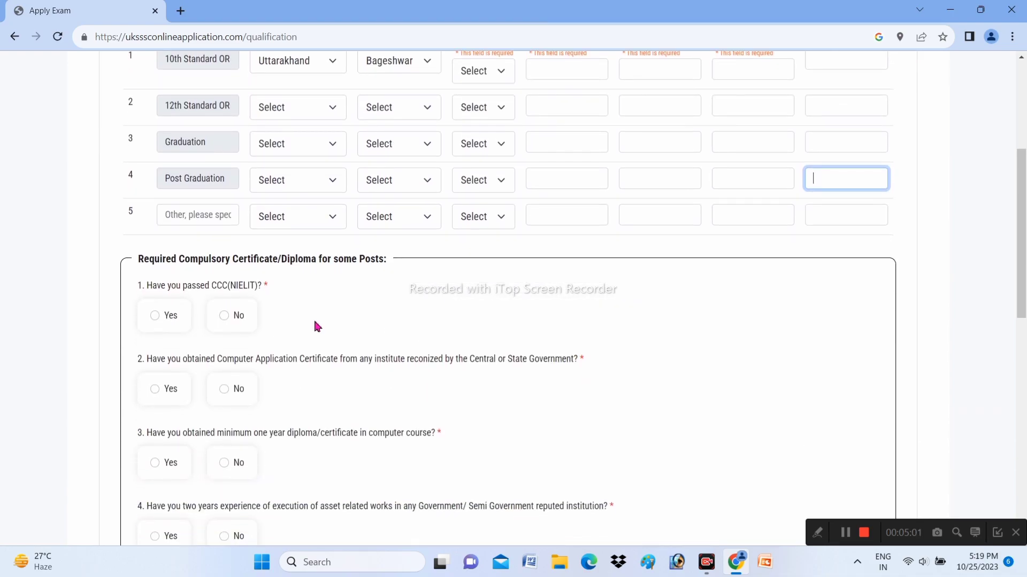
pyautogui.moveTo(143, 225); pyautogui.dragTo(377, 257)
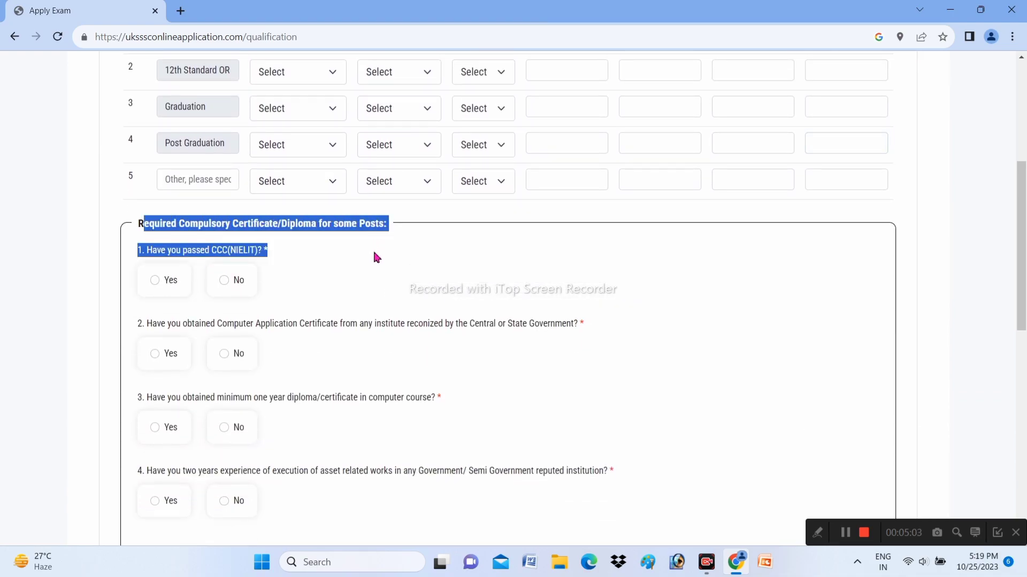
pyautogui.click(377, 257)
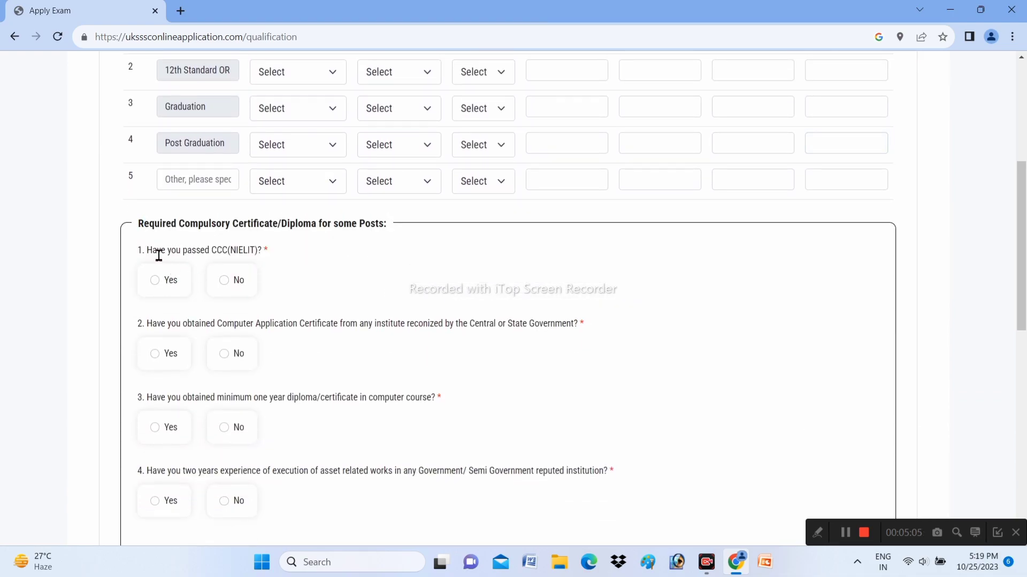
pyautogui.moveTo(158, 255); pyautogui.dragTo(295, 258)
pyautogui.click(297, 258)
pyautogui.click(155, 280)
# Read questions 2 to 4 on the Computer Application Certificate, the one-year computer diploma and two years of asset-related work experience
pyautogui.scroll(-1, 222, 329)
pyautogui.scroll(-1, 222, 329)
pyautogui.moveTo(152, 258); pyautogui.dragTo(581, 281)
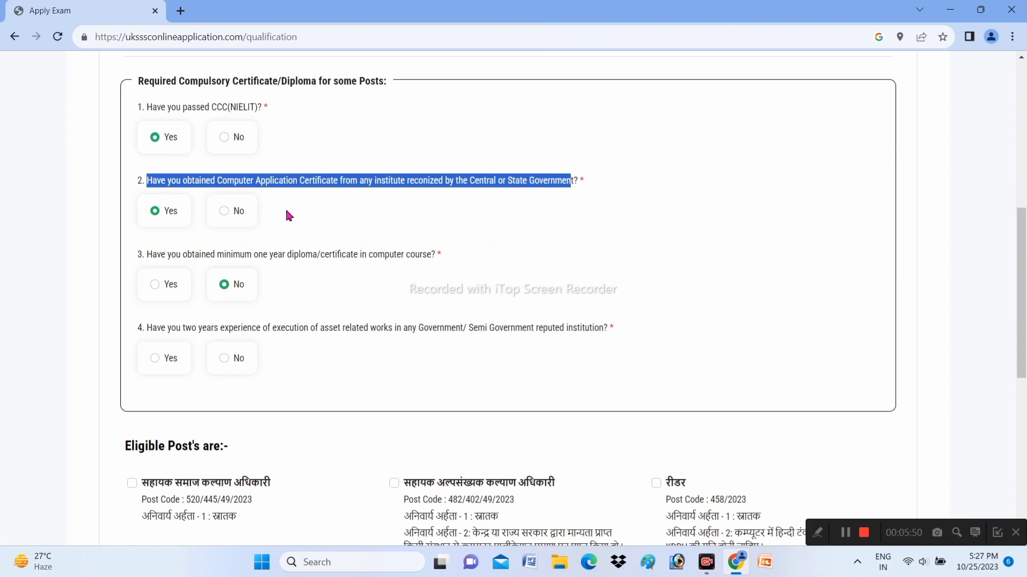
pyautogui.click(289, 216)
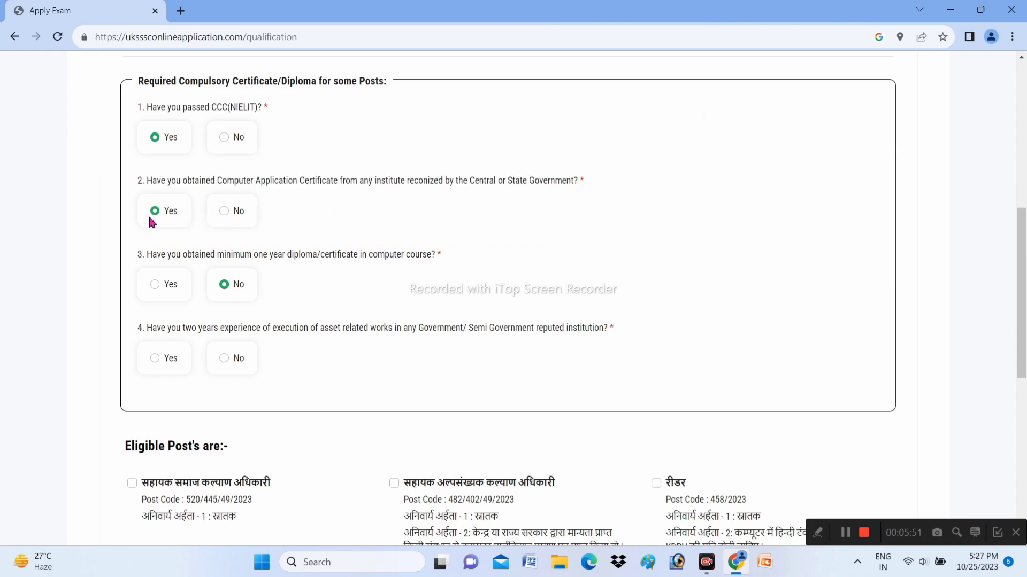
pyautogui.moveTo(153, 255); pyautogui.dragTo(439, 254)
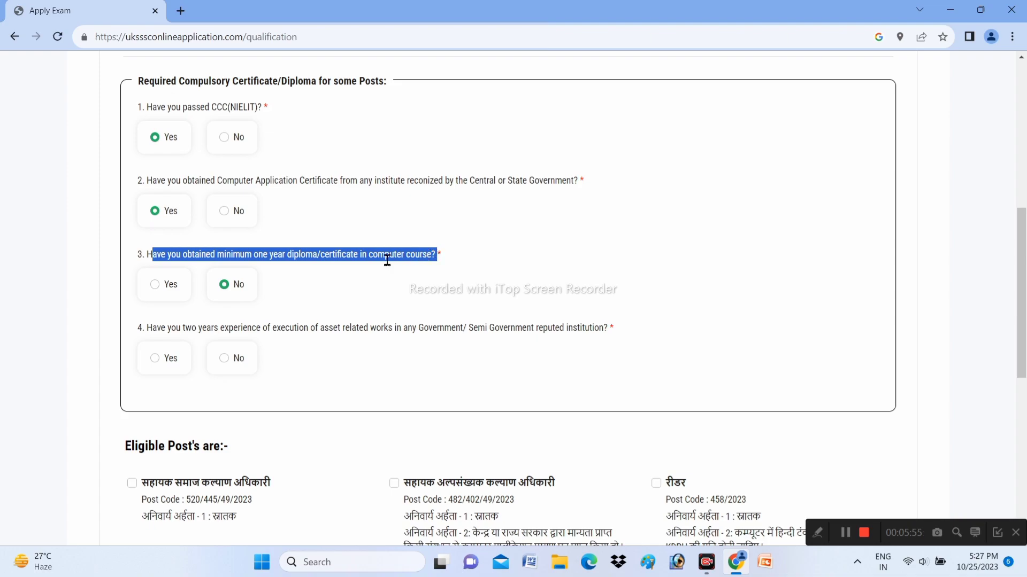
pyautogui.click(268, 301)
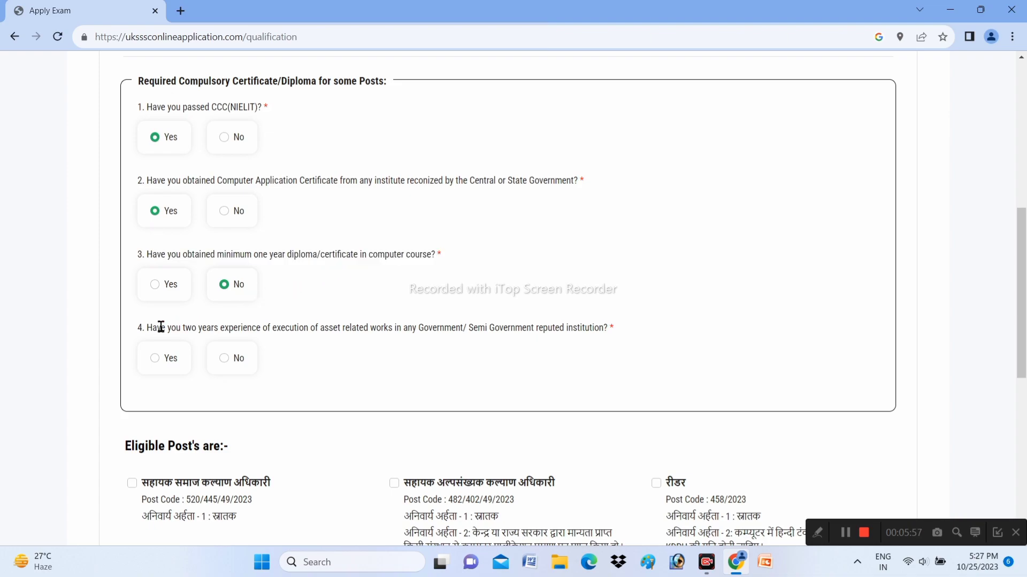
pyautogui.moveTo(148, 330); pyautogui.dragTo(617, 333)
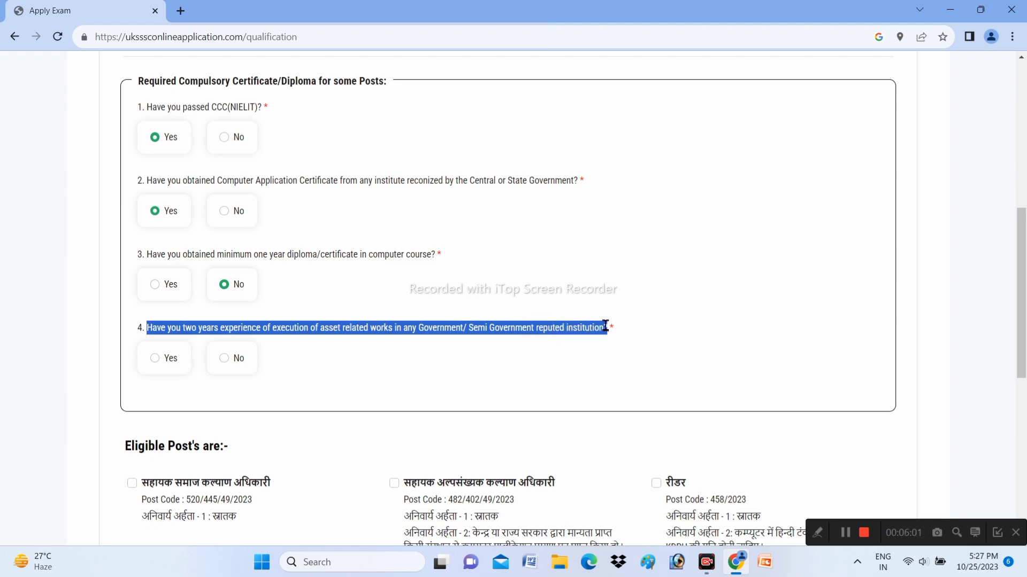
# Answer No to the Computer Application Certificate and two-year asset-related experience questions, and proceed past the eligible posts to Step 3
pyautogui.click(224, 358)
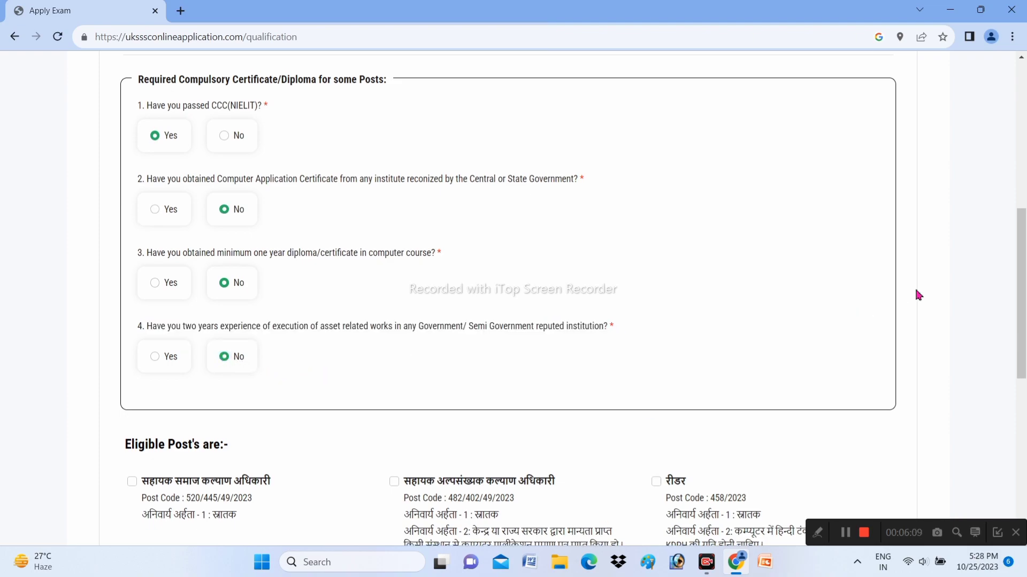
pyautogui.scroll(-7, 768, 299)
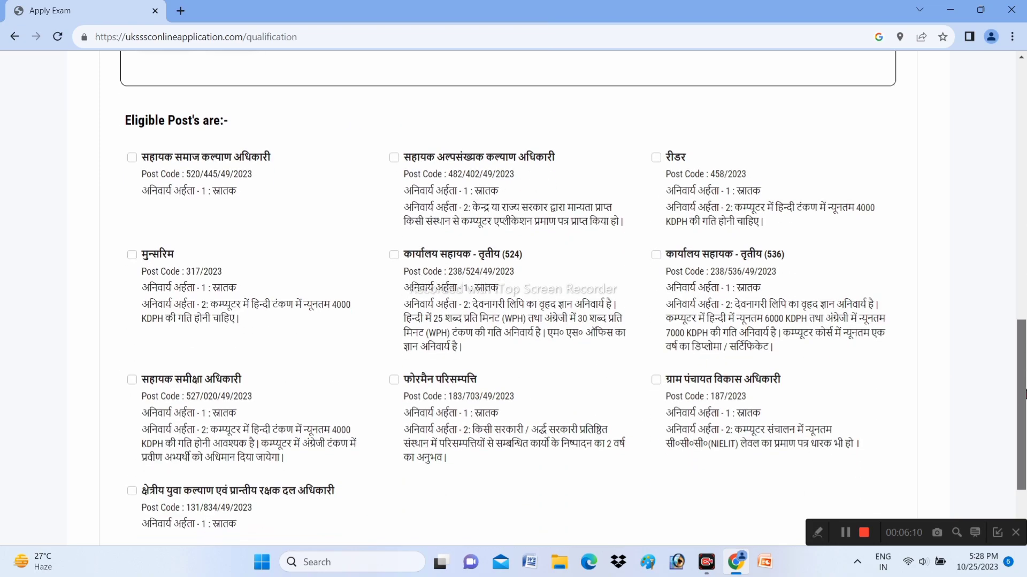
pyautogui.moveTo(178, 92); pyautogui.dragTo(266, 101)
pyautogui.click(279, 94)
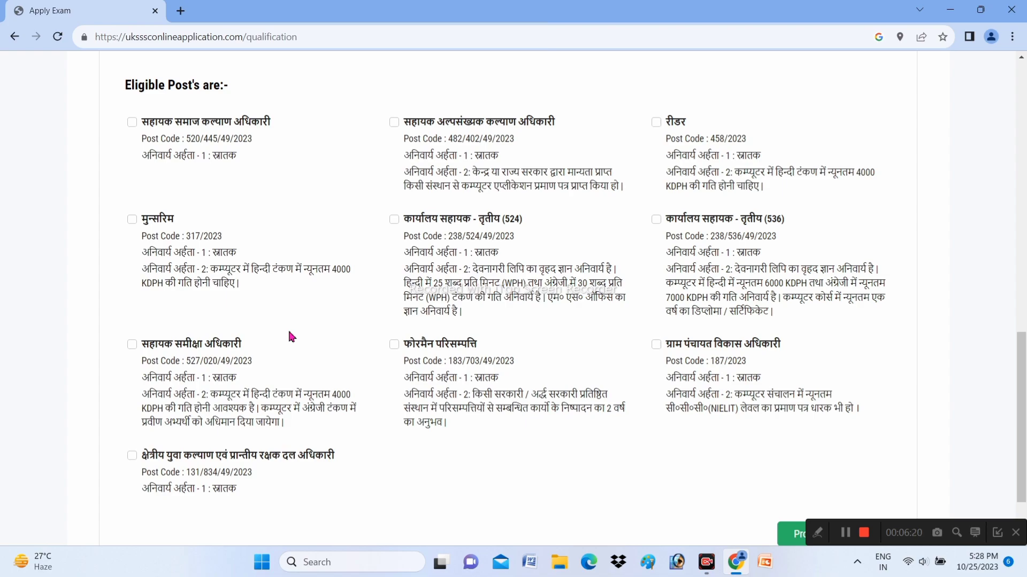
pyautogui.scroll(-2, 289, 334)
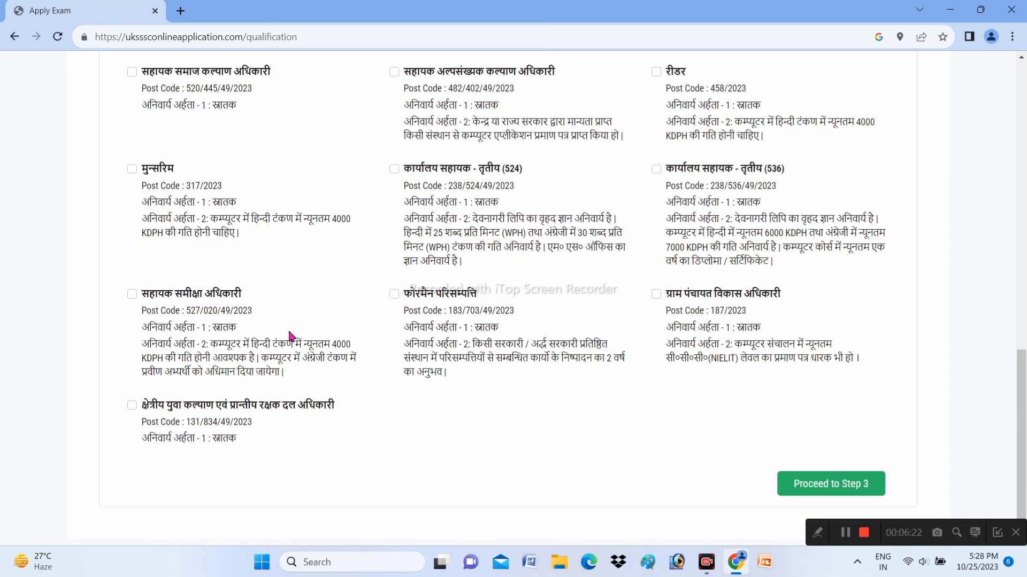
pyautogui.click(809, 448)
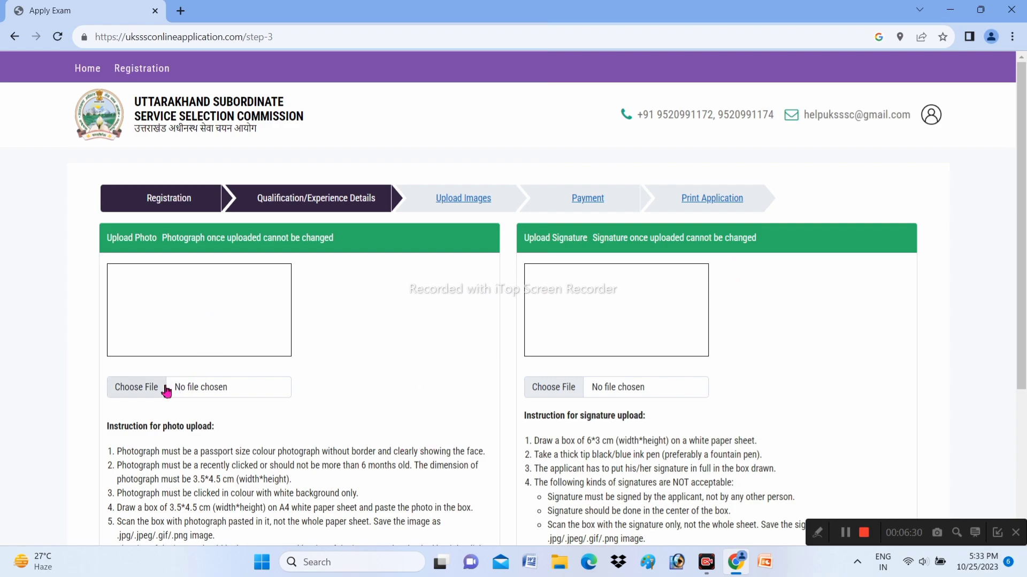
# Go through the photo and signature upload instructions and continue through the Payment step to the payment gateway
pyautogui.scroll(-2, 204, 413)
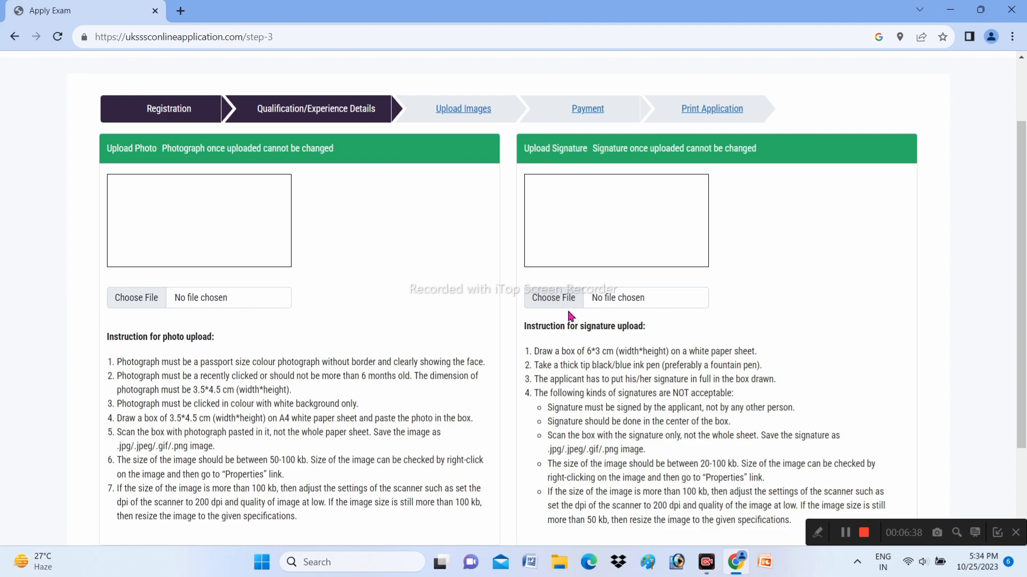
pyautogui.scroll(-3, 570, 315)
pyautogui.click(862, 458)
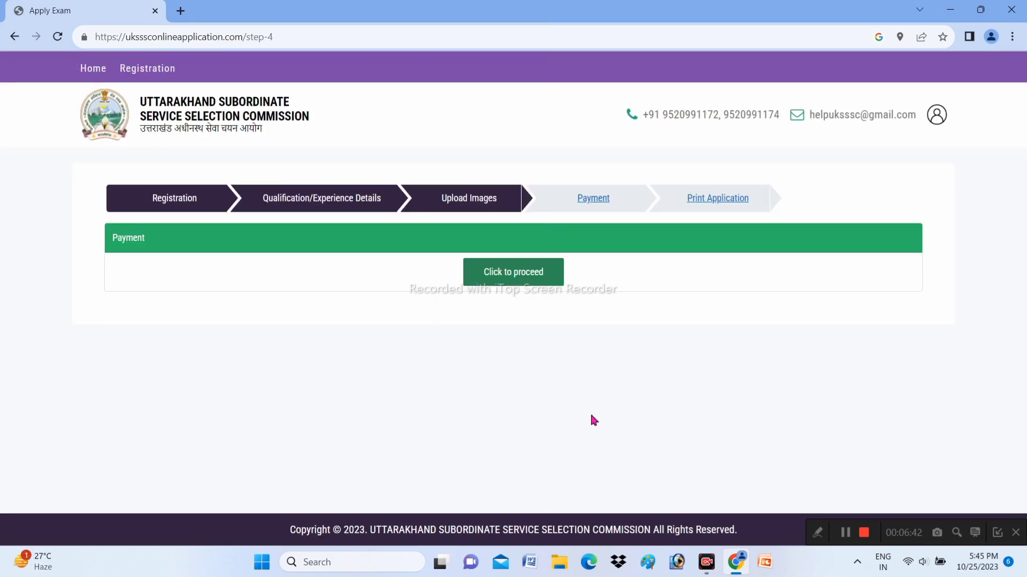
pyautogui.click(528, 287)
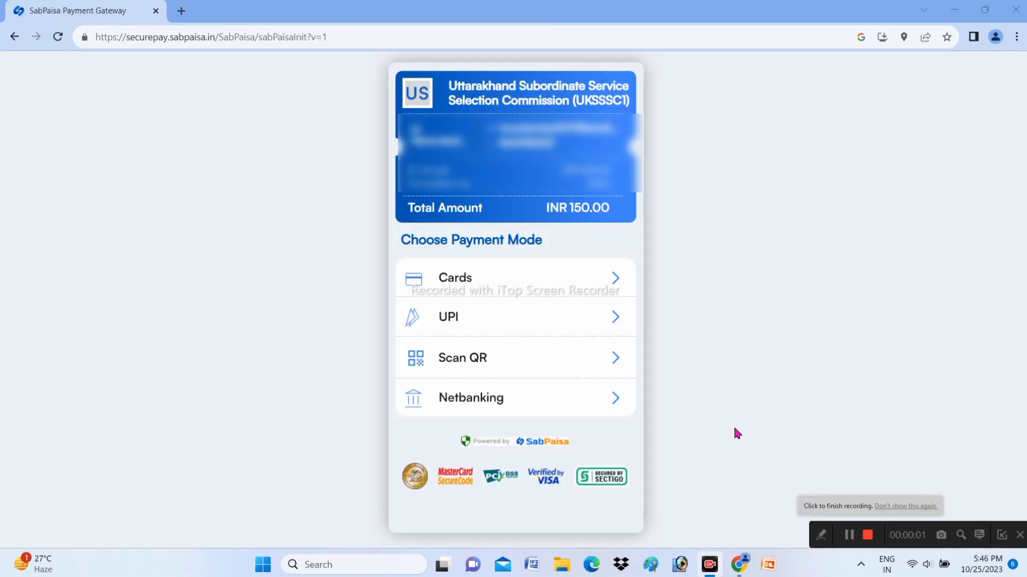